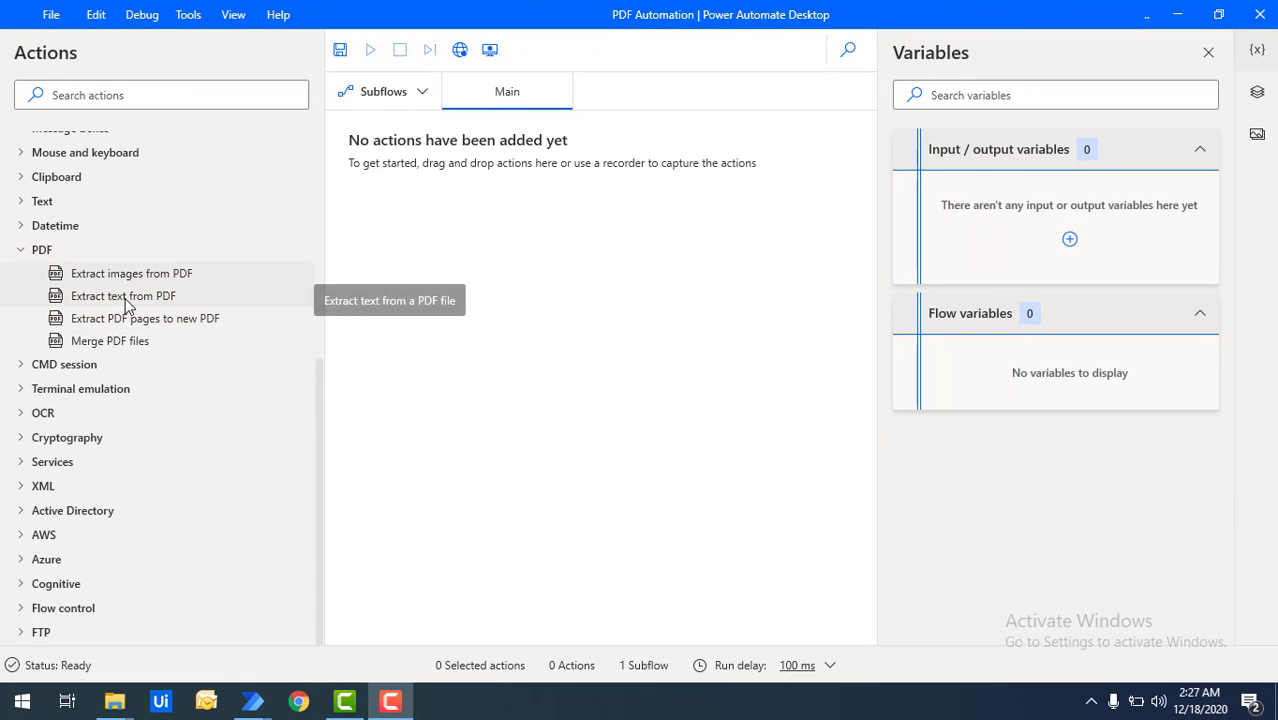
Step: Add an Extract text from PDF action reading MS PDF.pdf from Desktop\PDF Automation
drag(125, 305, 432, 245)
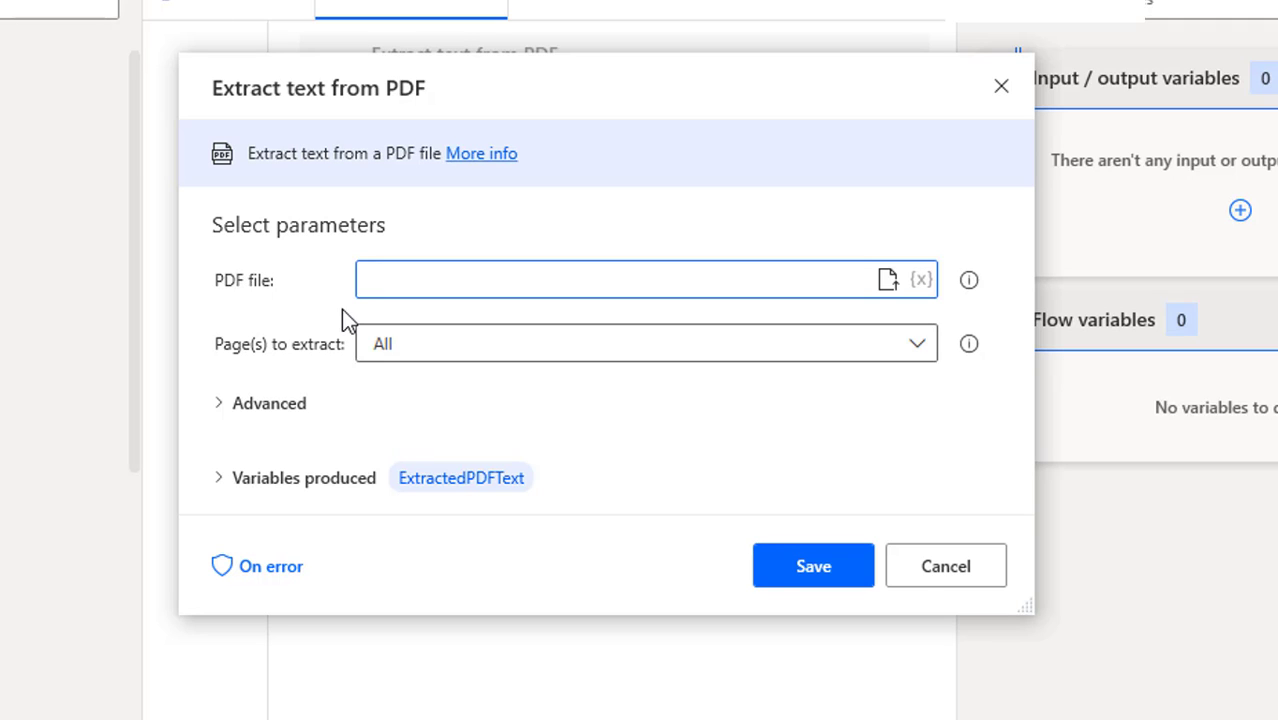
click(888, 279)
click(292, 270)
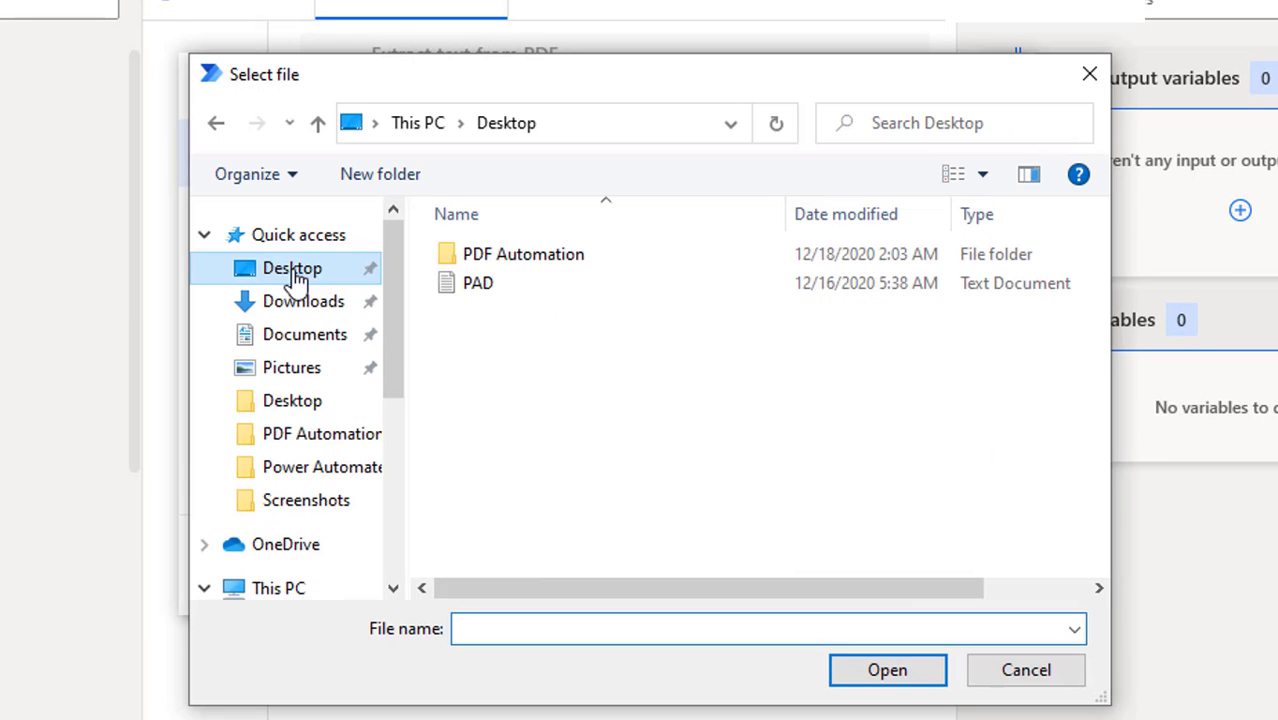
double_click(487, 258)
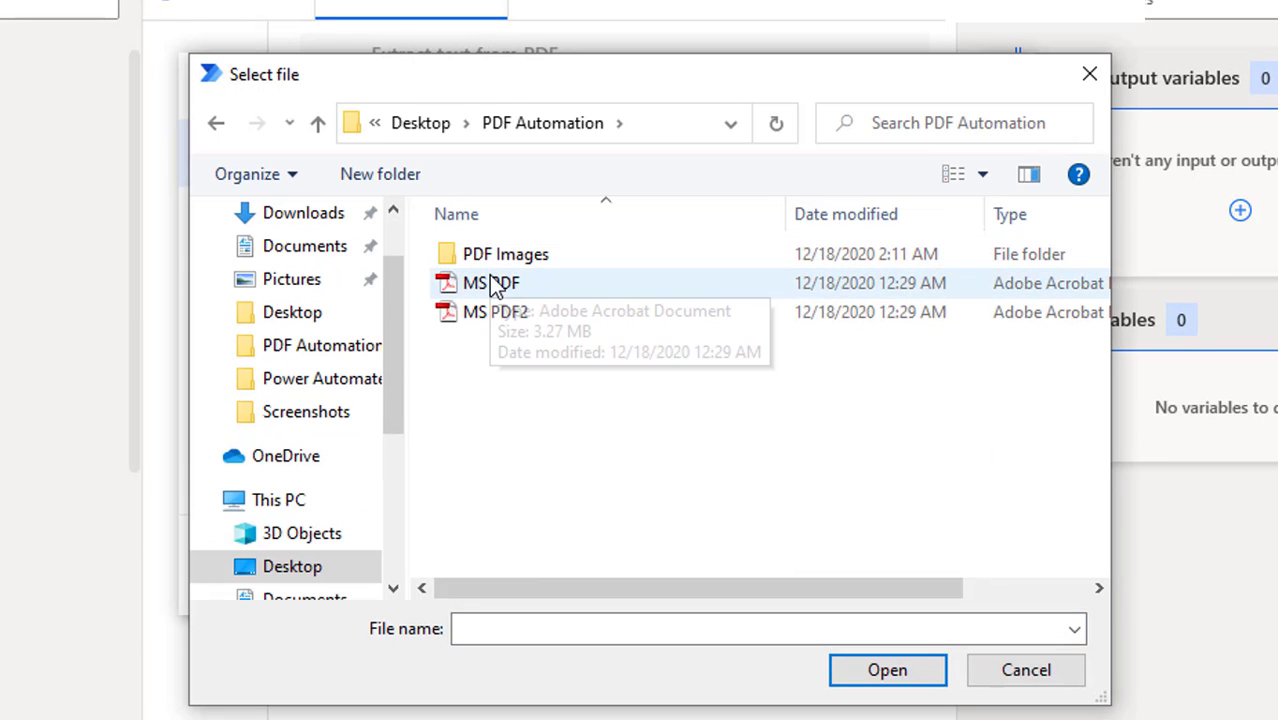
click(493, 290)
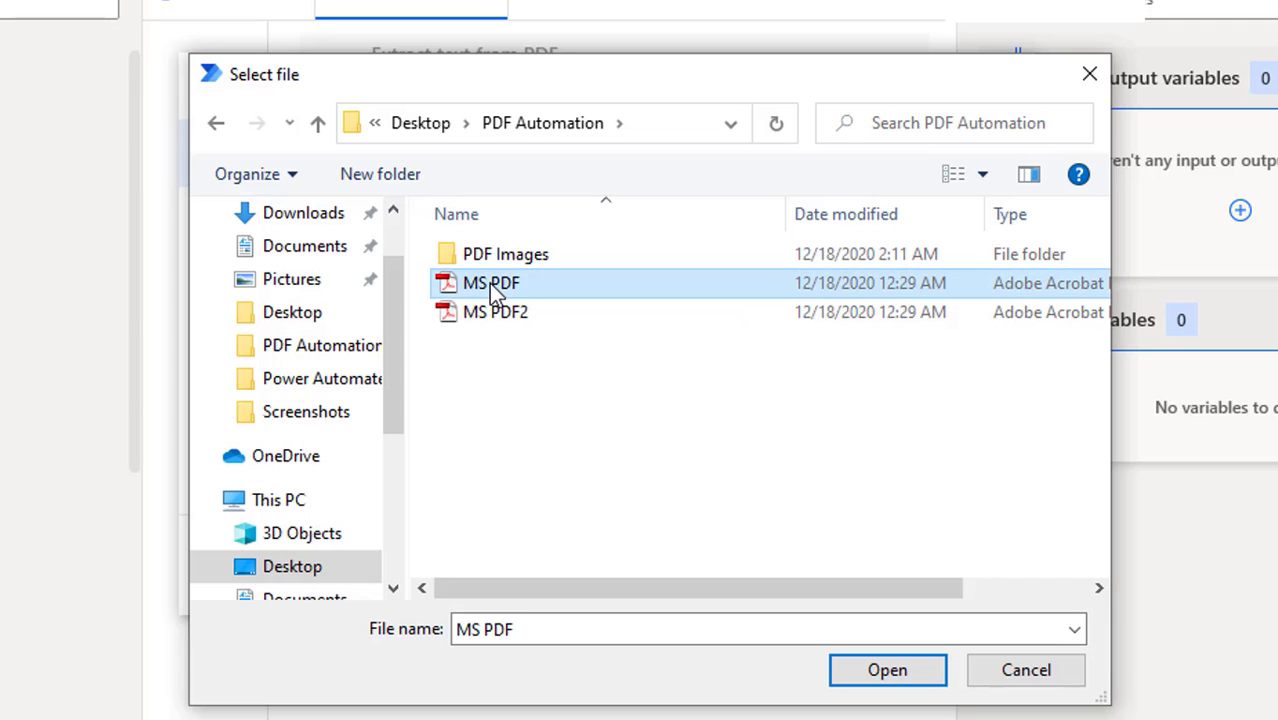
click(885, 688)
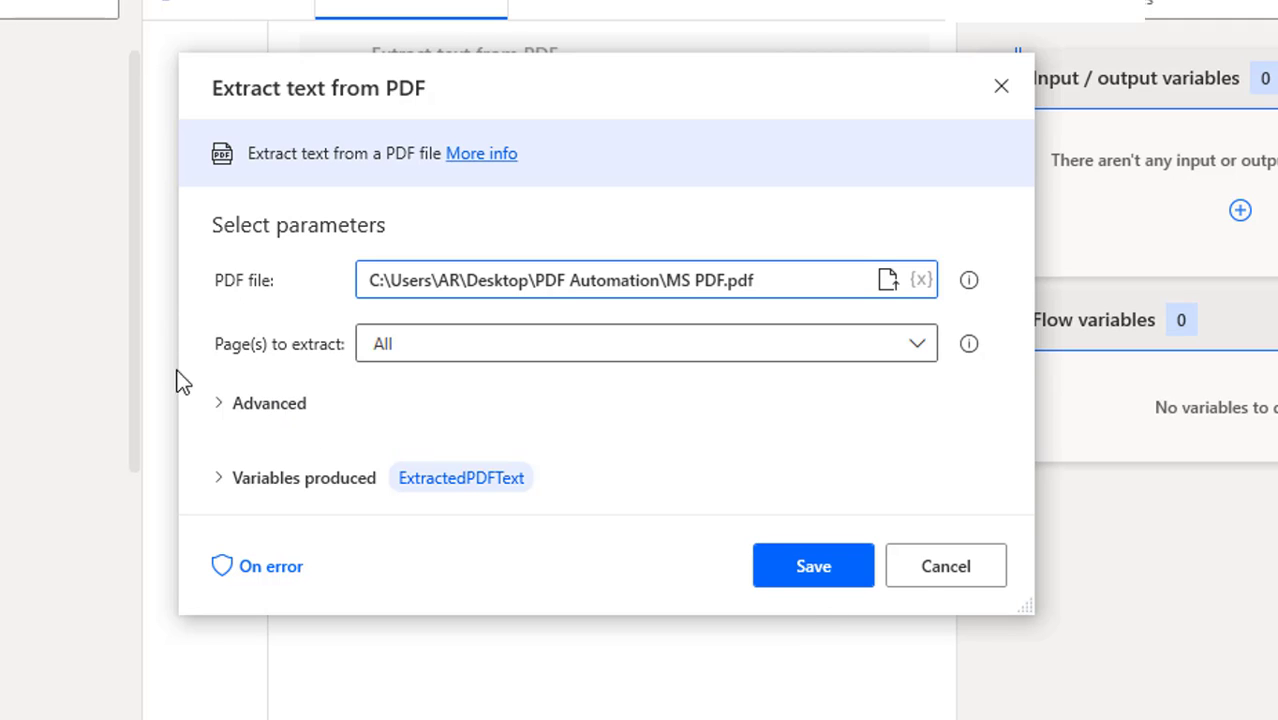
Step: Keep Page(s) to extract as All and start renaming %ExtractedPDFText% to %ExtractedText%
click(435, 343)
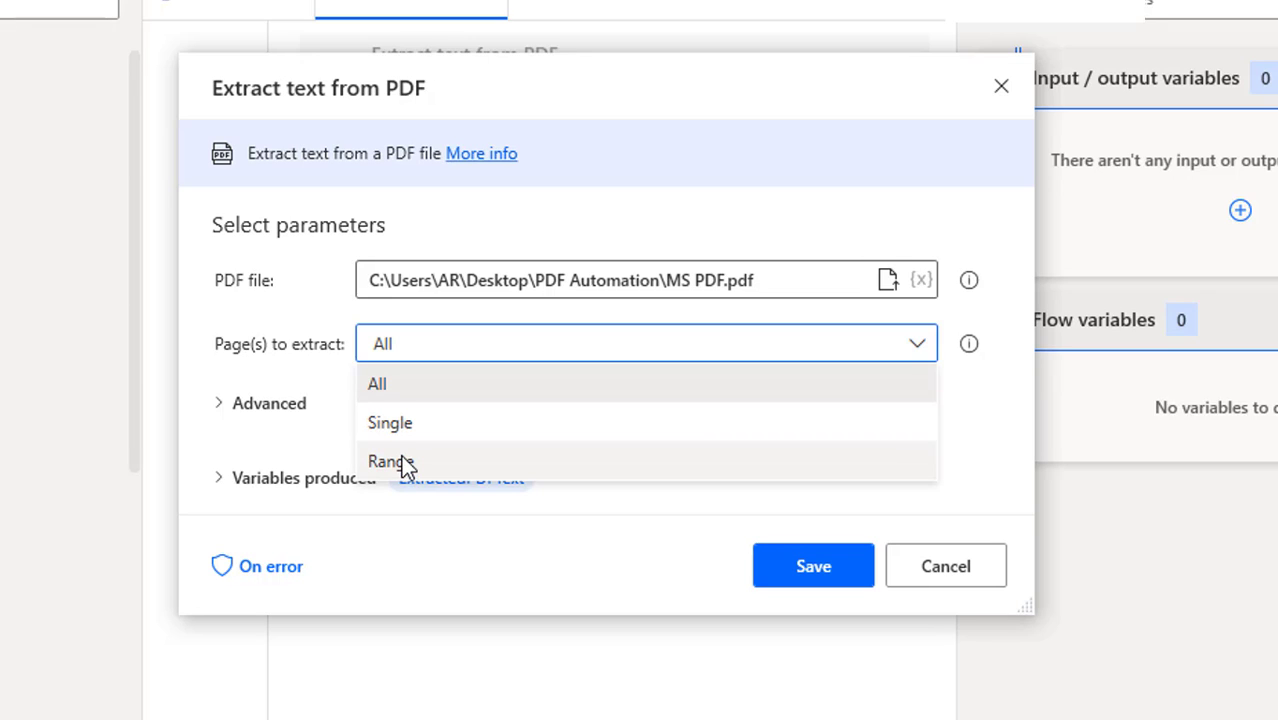
click(392, 395)
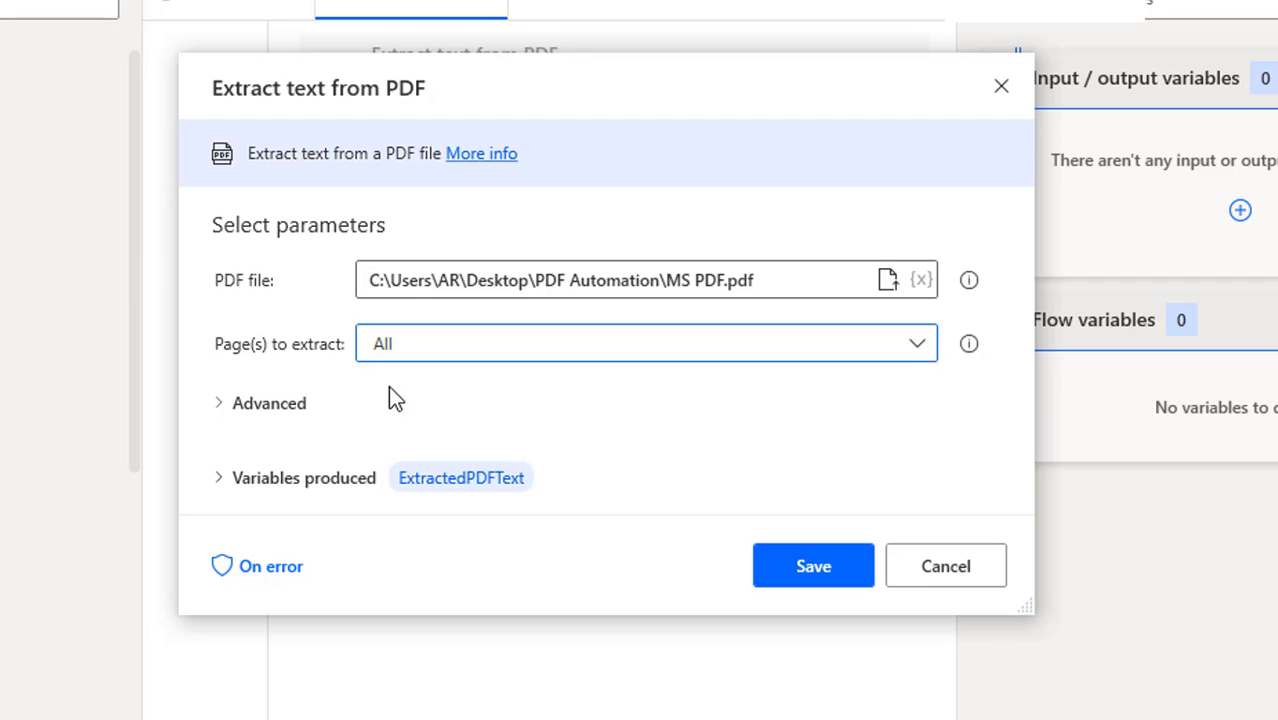
click(214, 405)
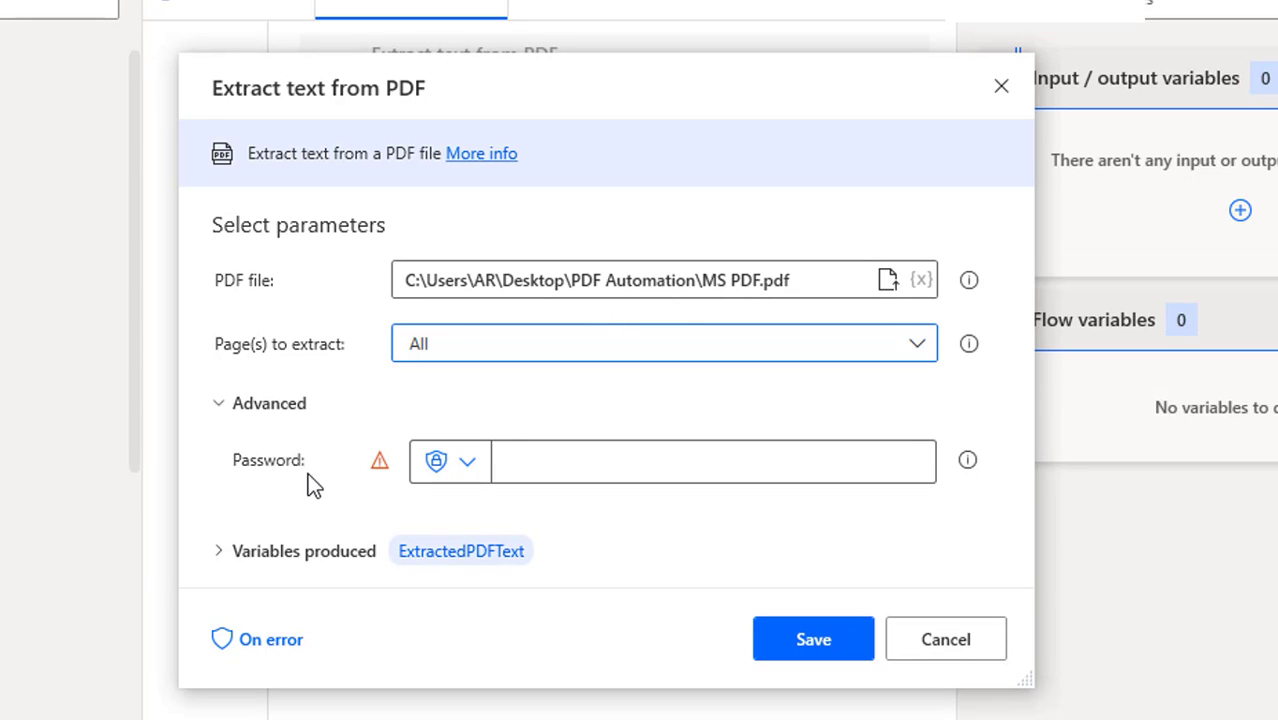
click(602, 466)
click(462, 556)
click(381, 599)
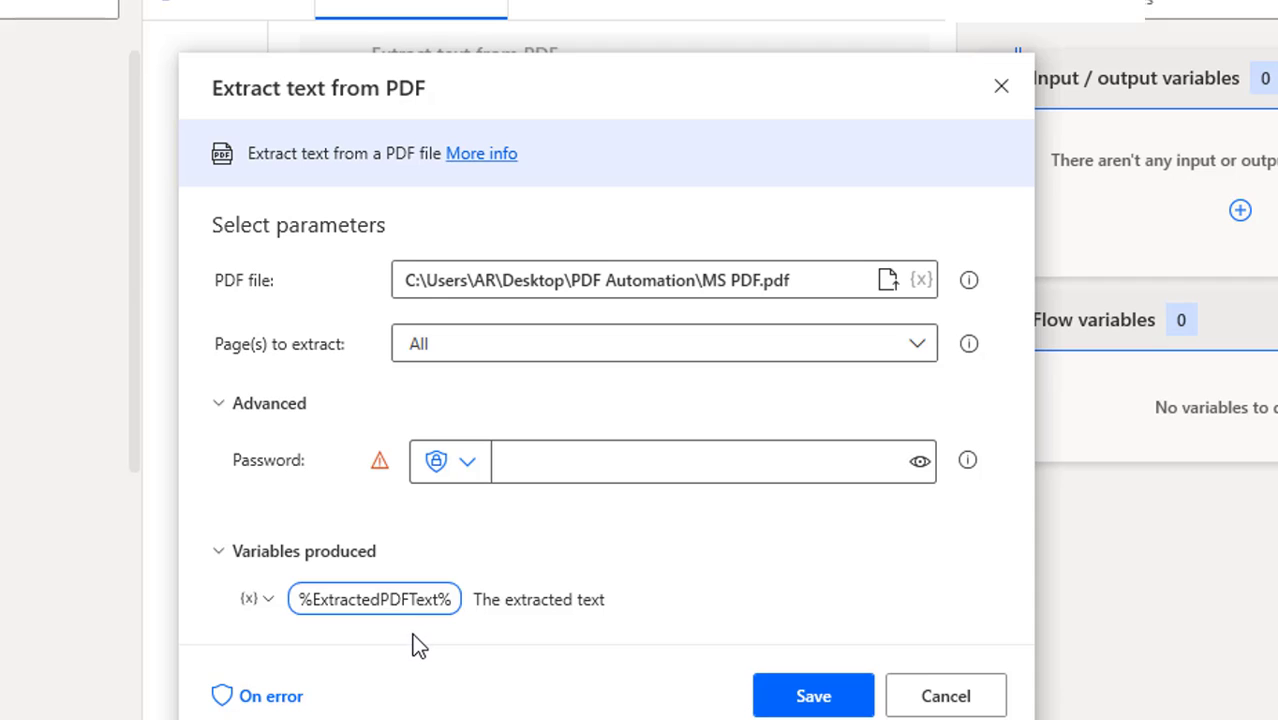
key(Delete)
key(Delete)
key(Delete)
key(Delete)
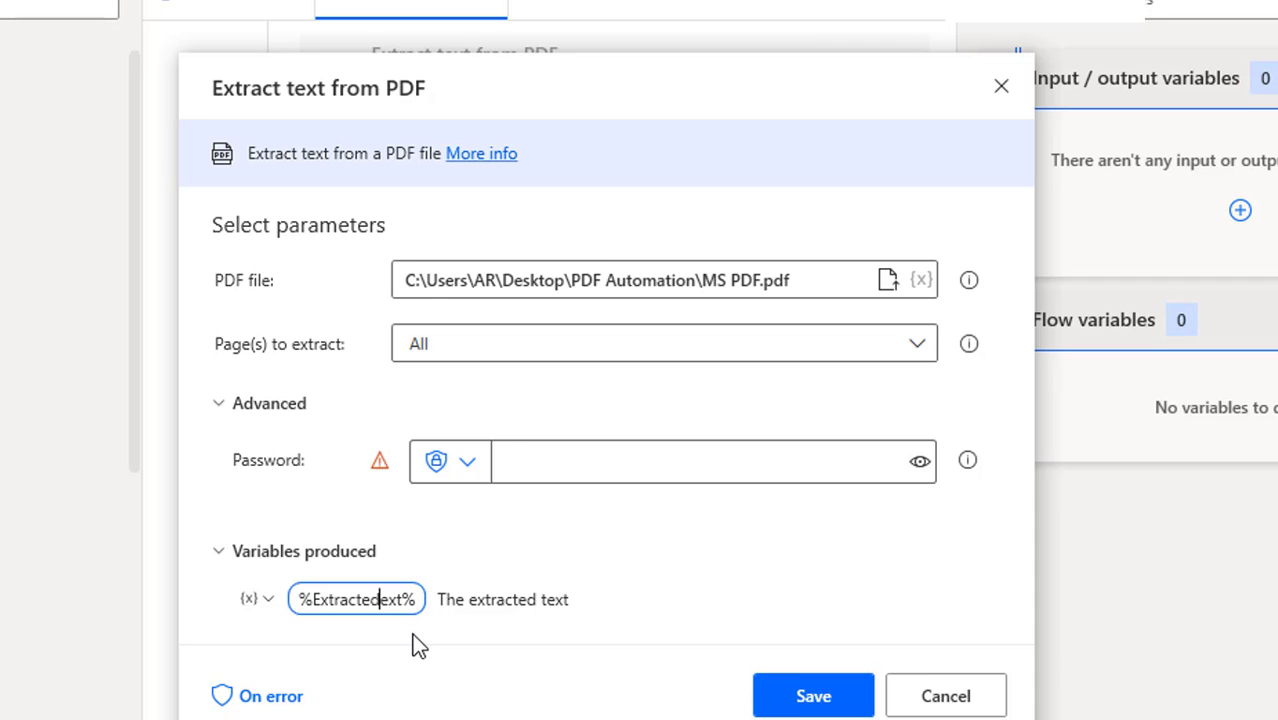
Step: Finish the ExtractedText variable name, save the extraction step, and search actions for 'write'
text(T)
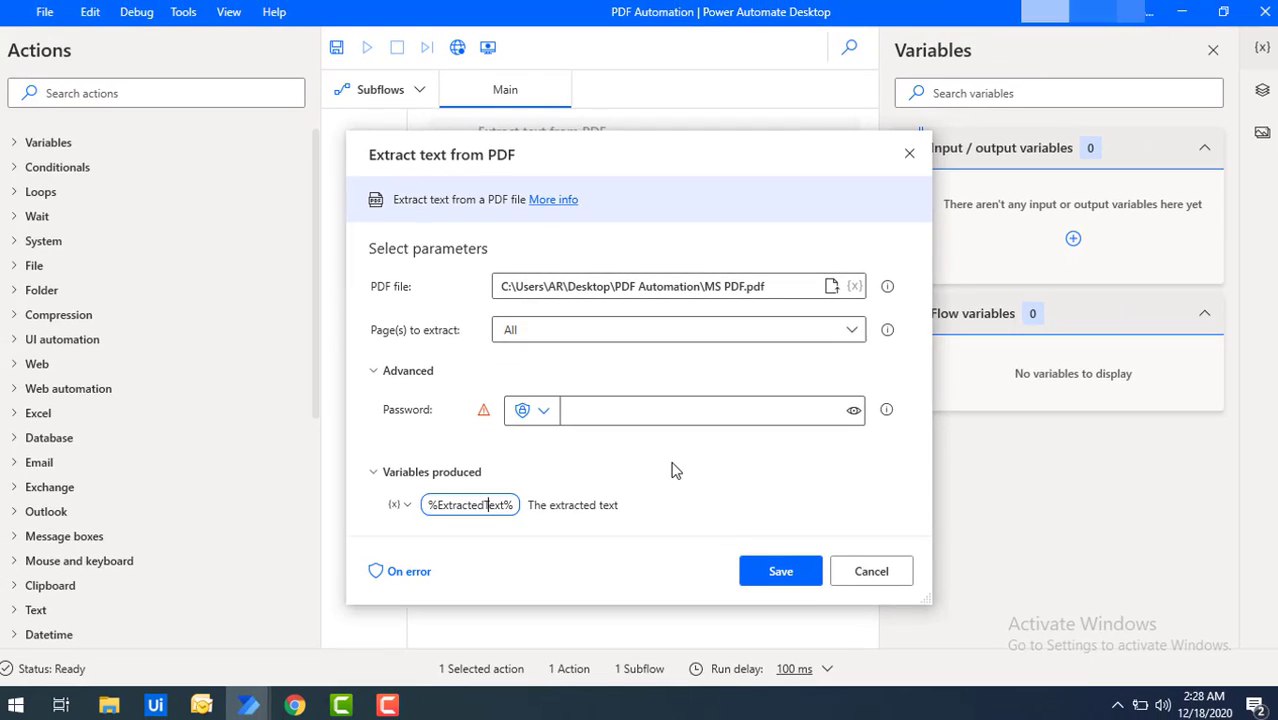
click(763, 533)
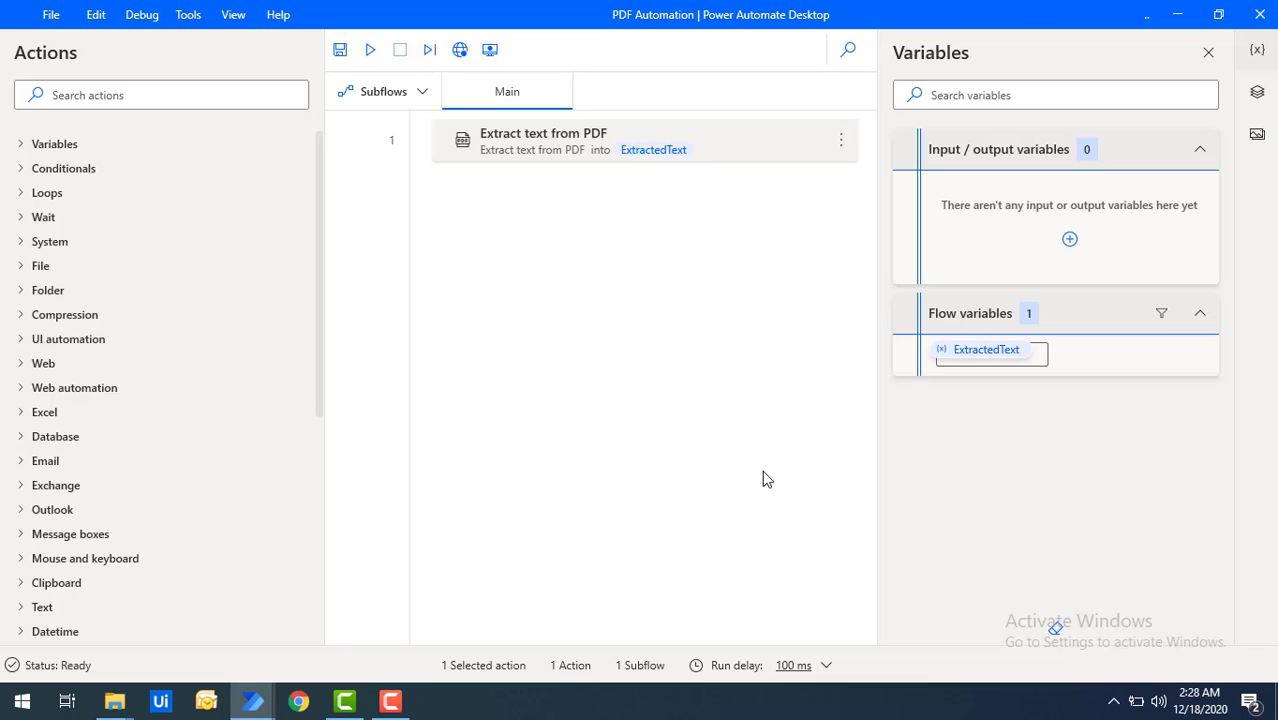
click(104, 97)
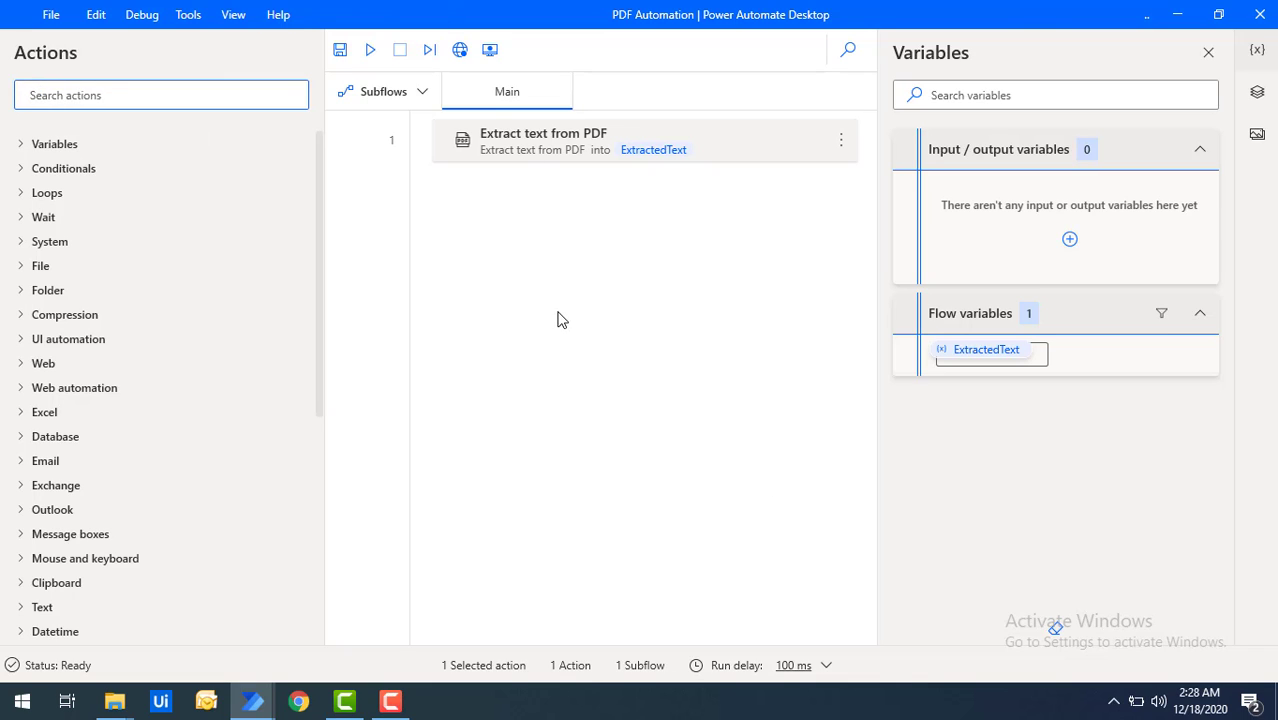
text(write)
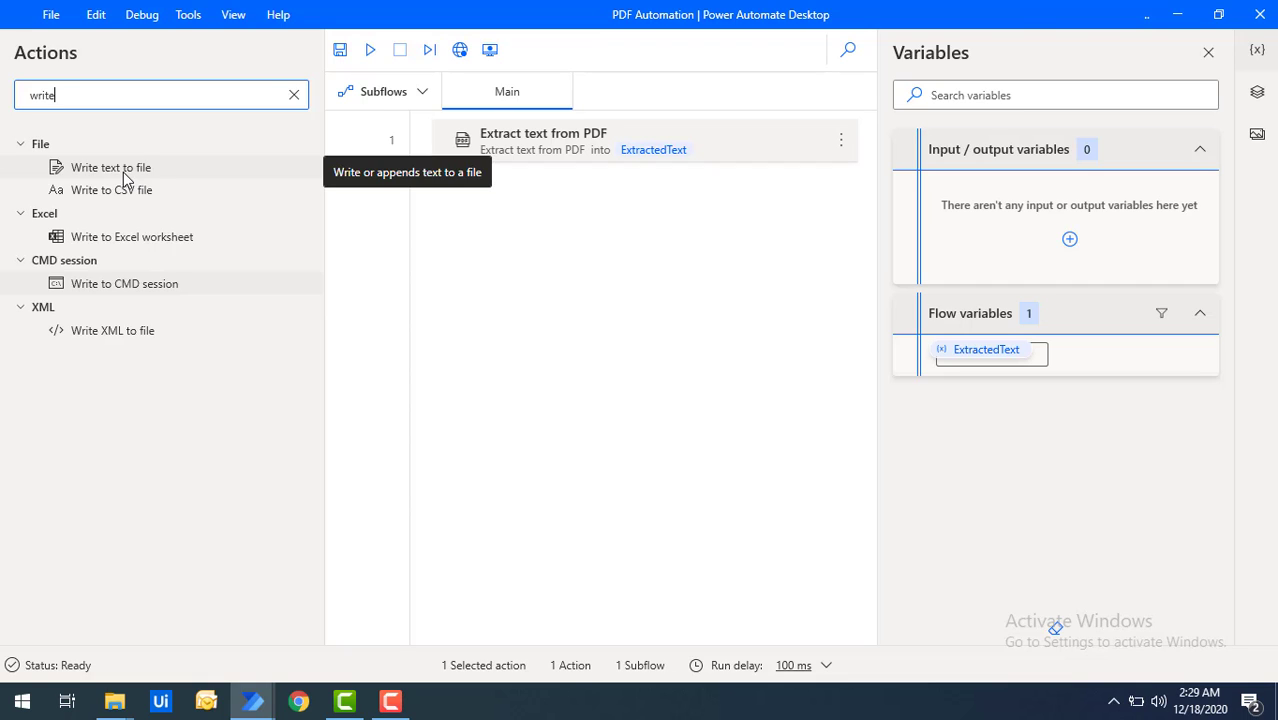
Step: Add a Write text to file action targeting PAD text in Desktop\PDF Automation
drag(125, 178, 575, 241)
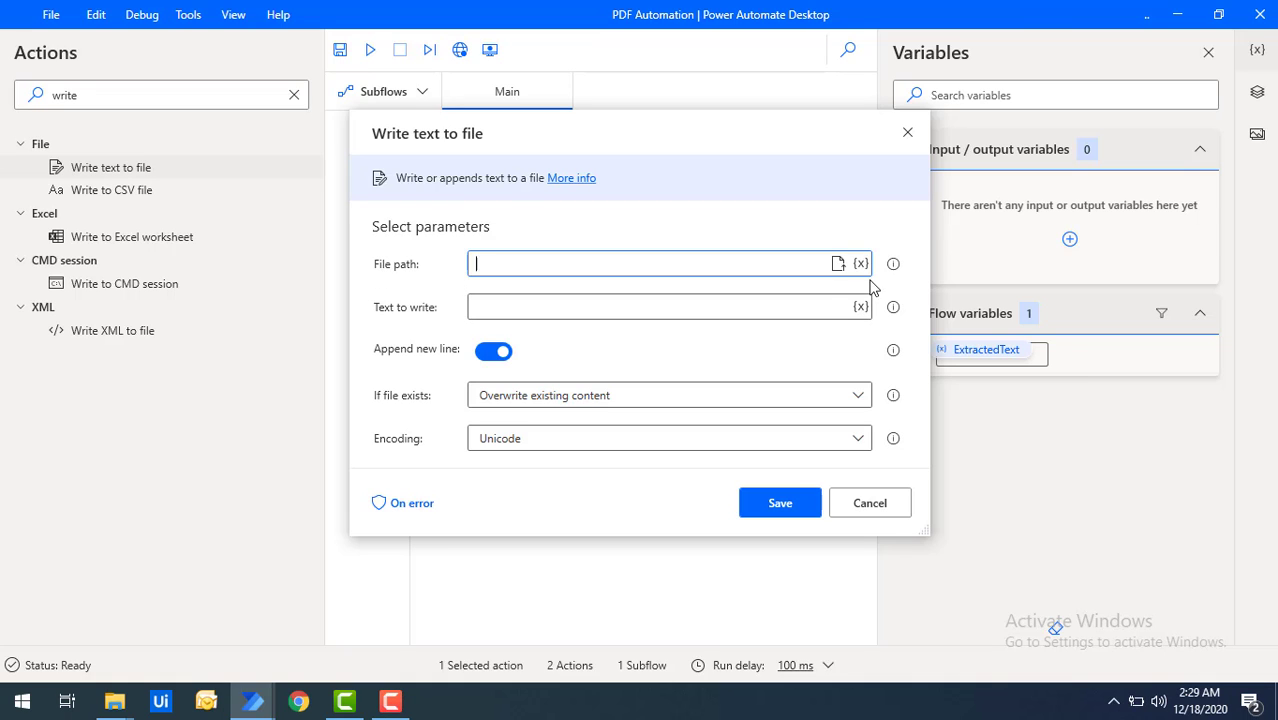
click(838, 265)
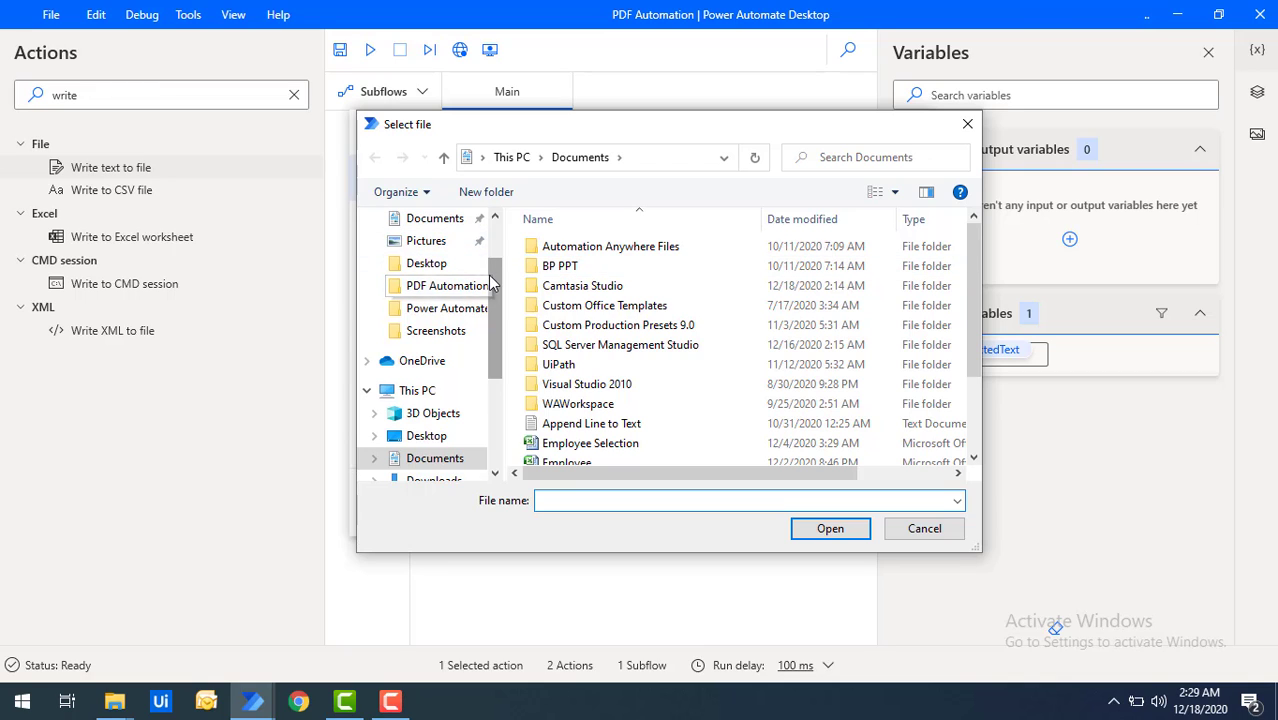
scroll(480, 250, up, 2)
click(447, 257)
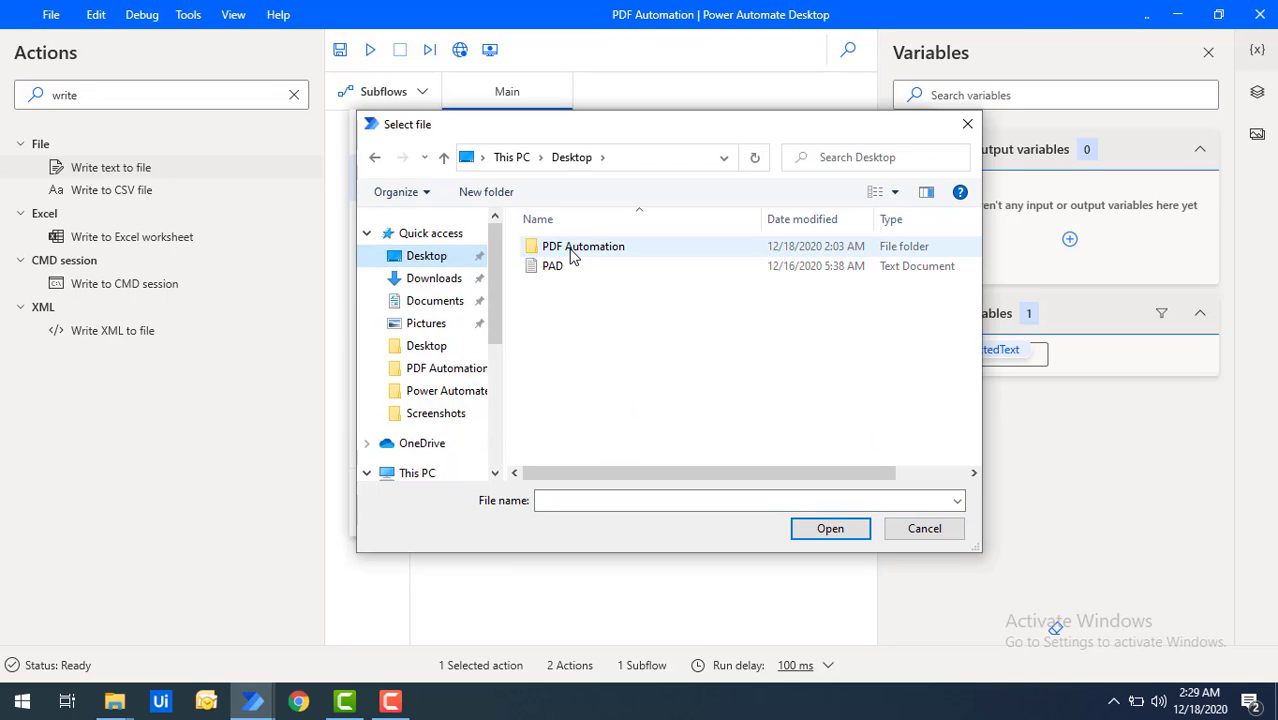
double_click(570, 248)
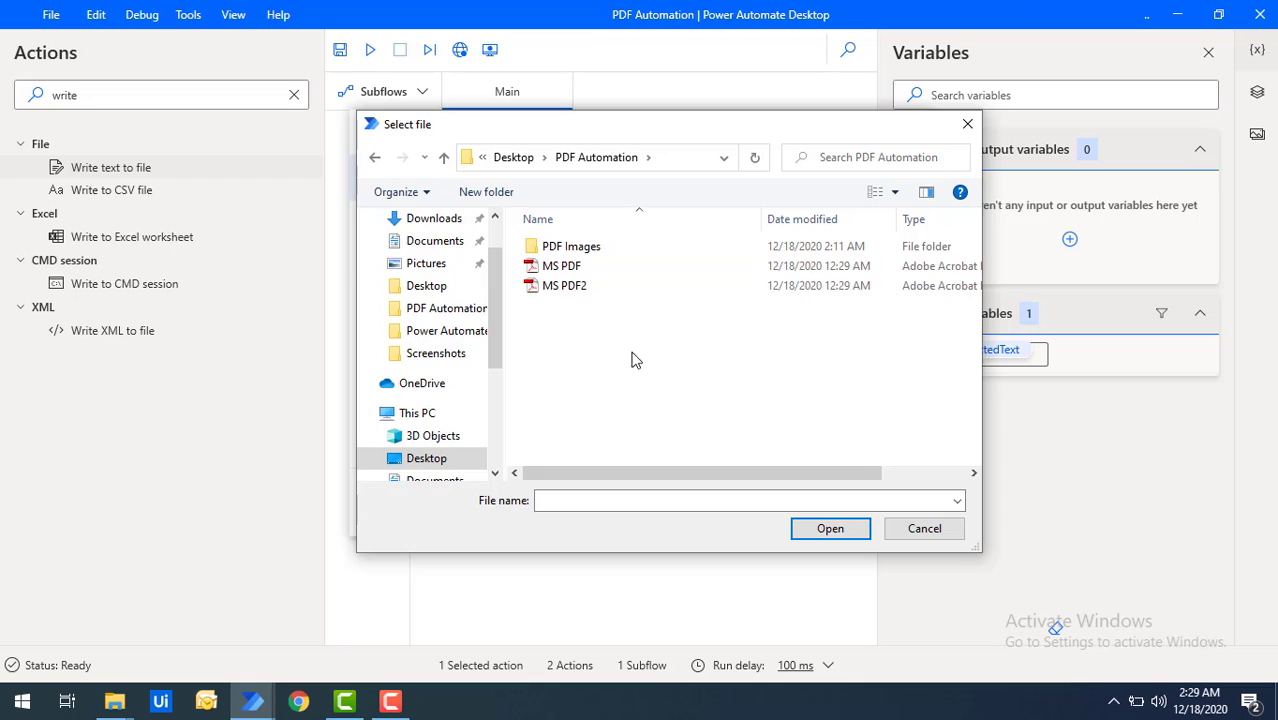
click(572, 500)
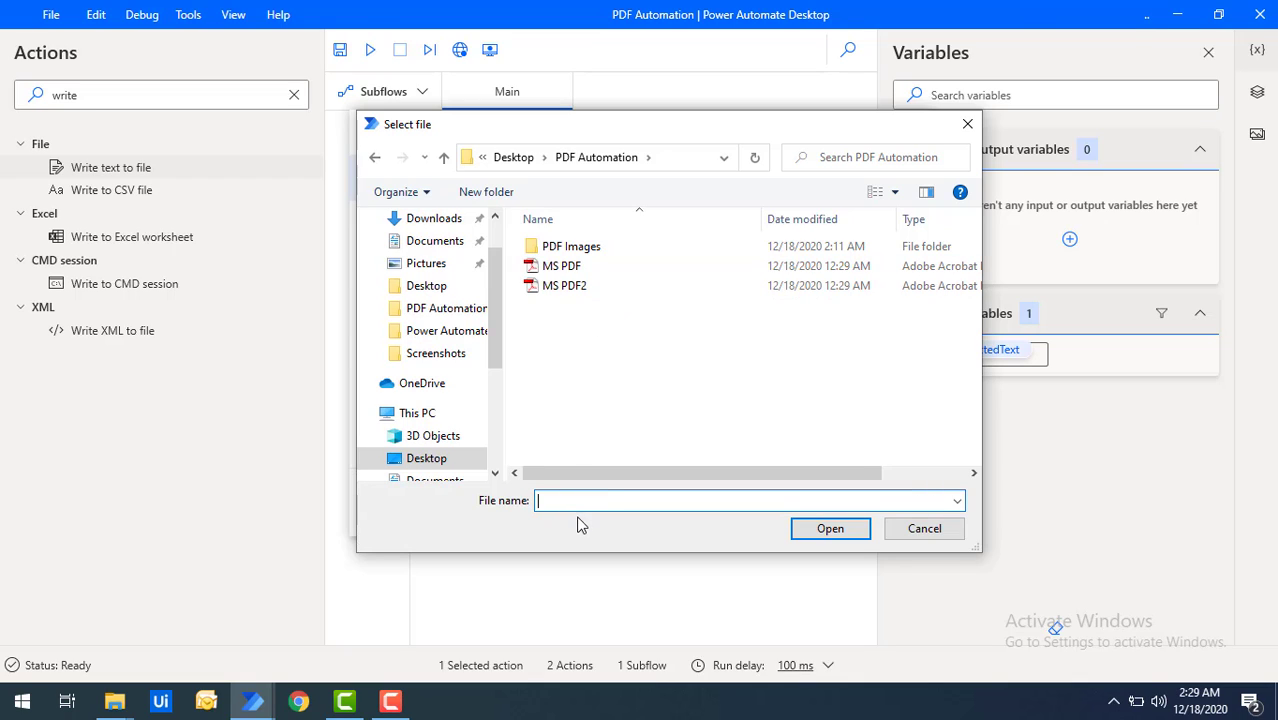
text(PAD text)
click(845, 536)
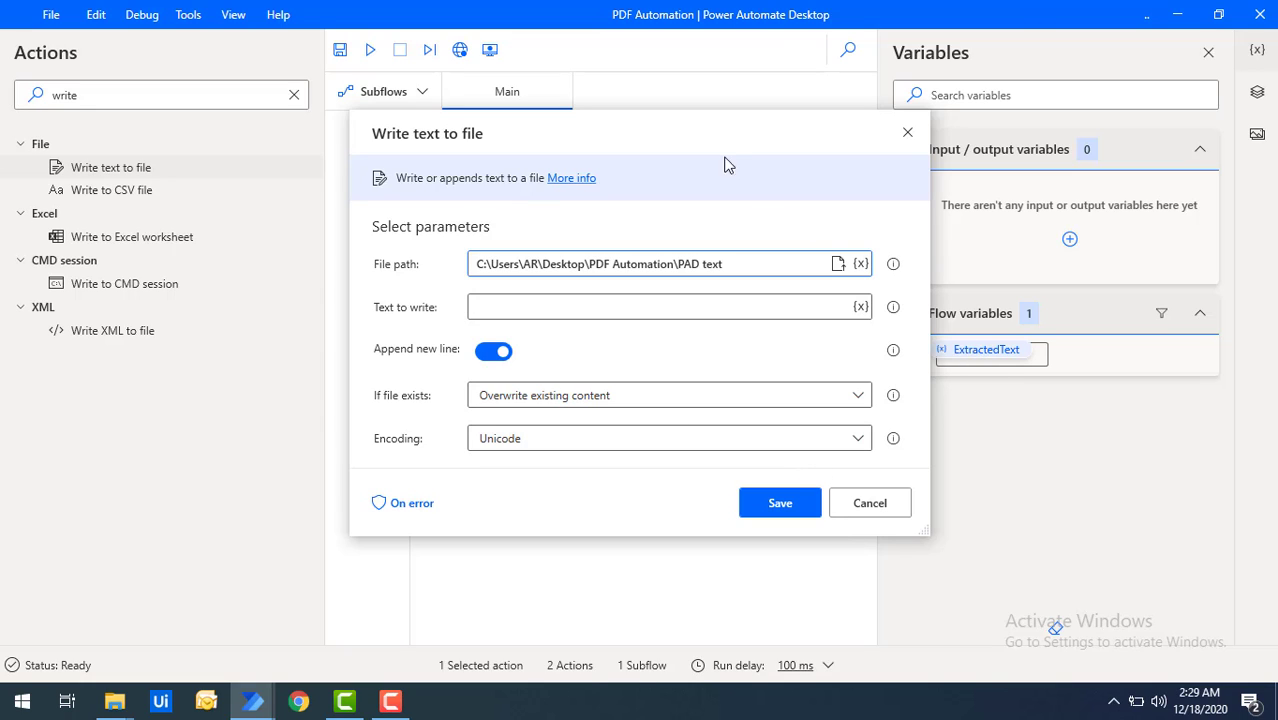
drag(713, 130, 716, 195)
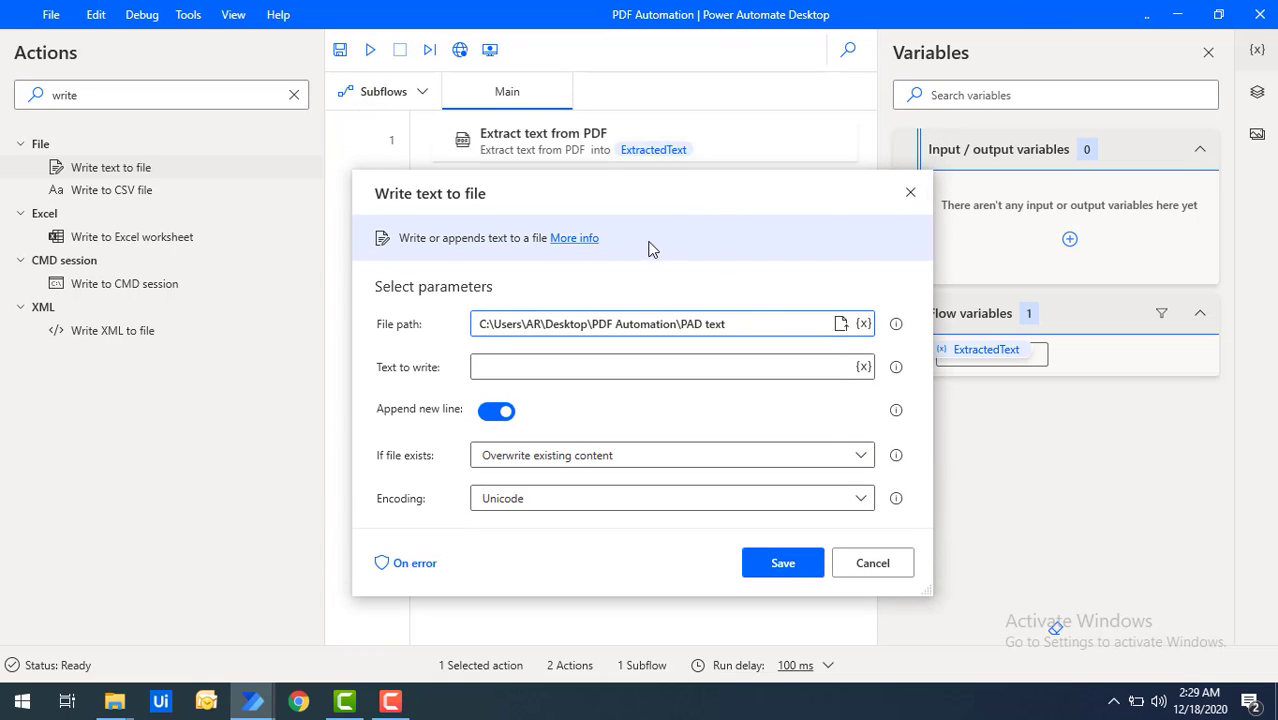
Step: Set the file path to PAD text.txt, write %ExtractedText% into it, and save step 2
click(739, 325)
text(.txt)
click(863, 368)
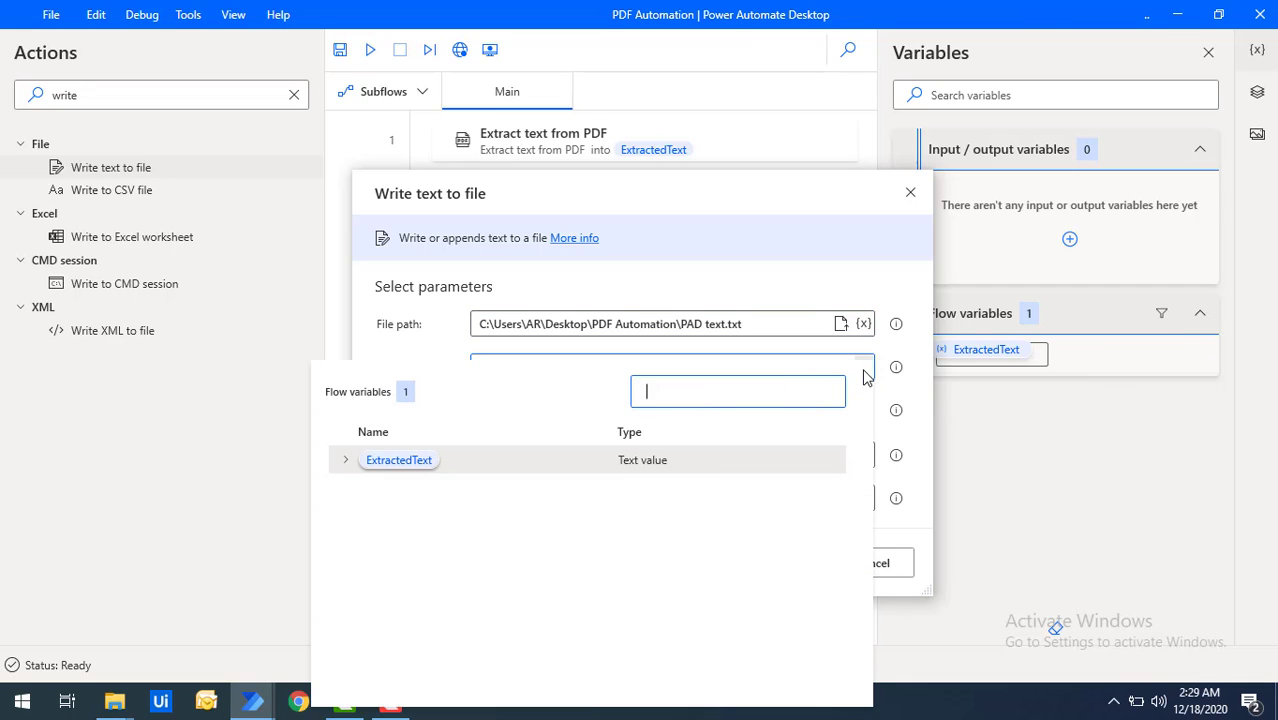
double_click(399, 460)
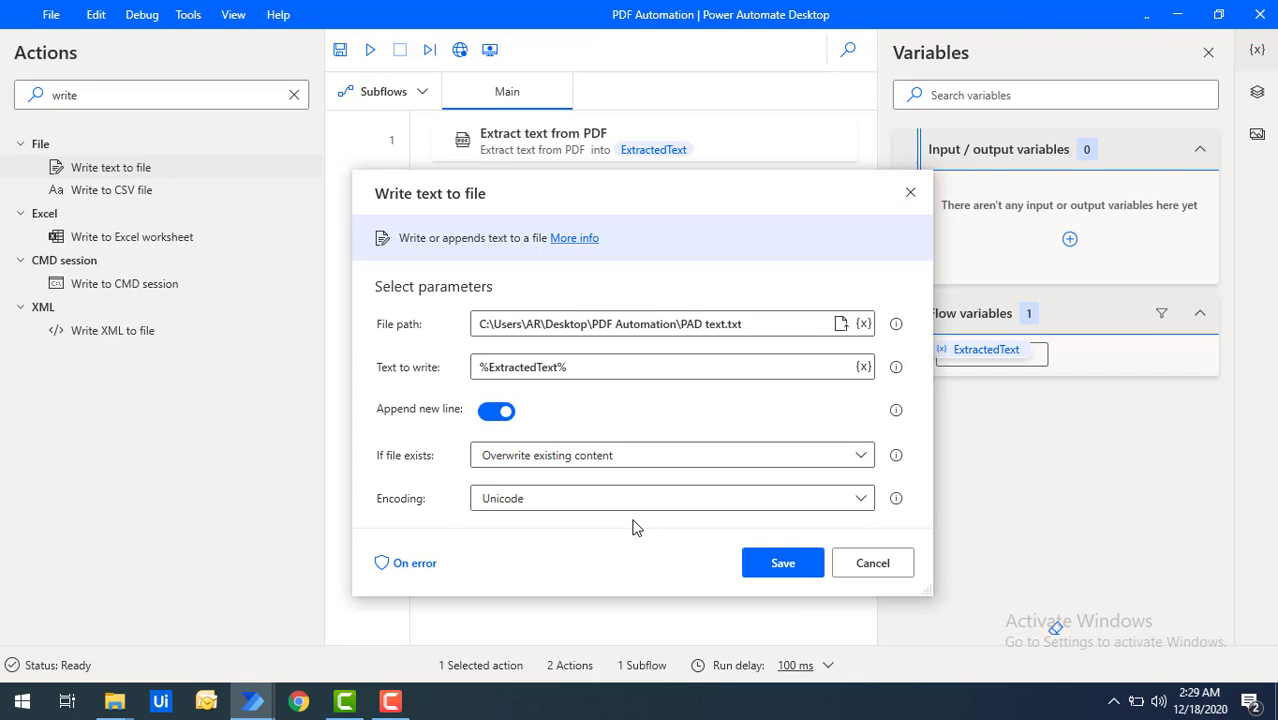
click(783, 565)
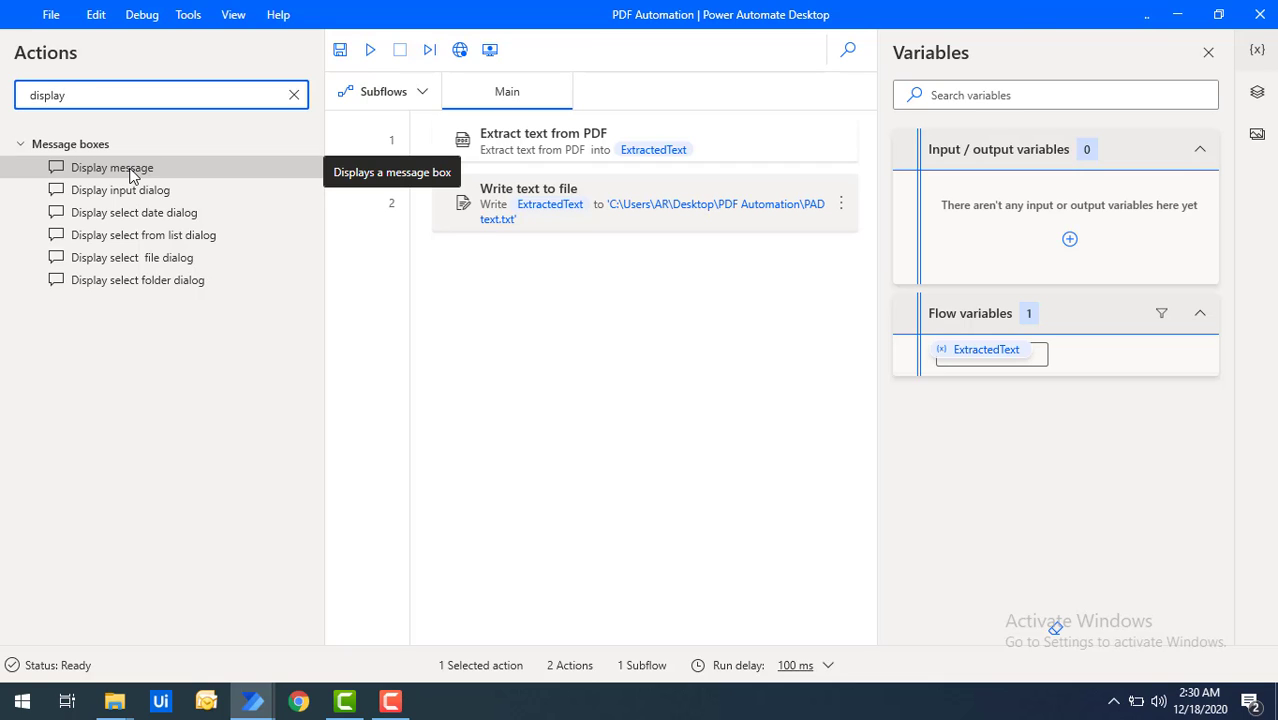
Step: Add a Display message step showing 'Flow Successfully Executed' titled 'Flow' and save it
drag(131, 174, 500, 258)
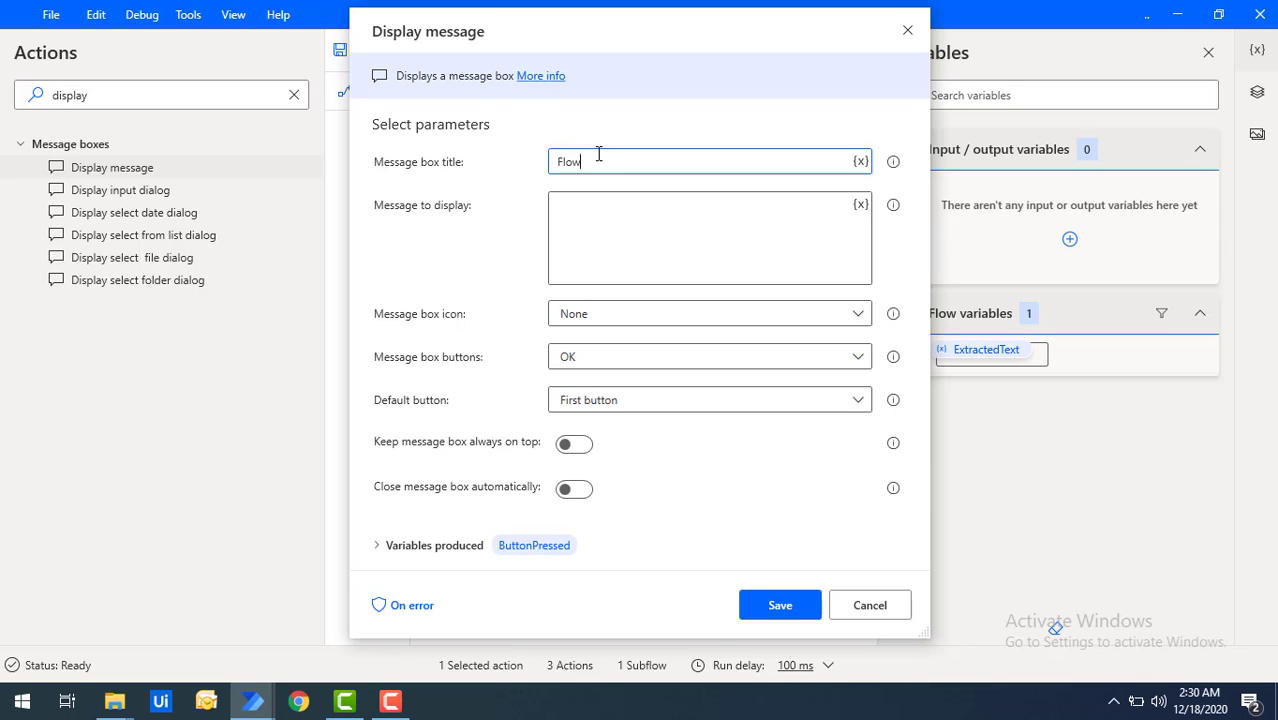
click(582, 213)
text(Flow Successfully Executed)
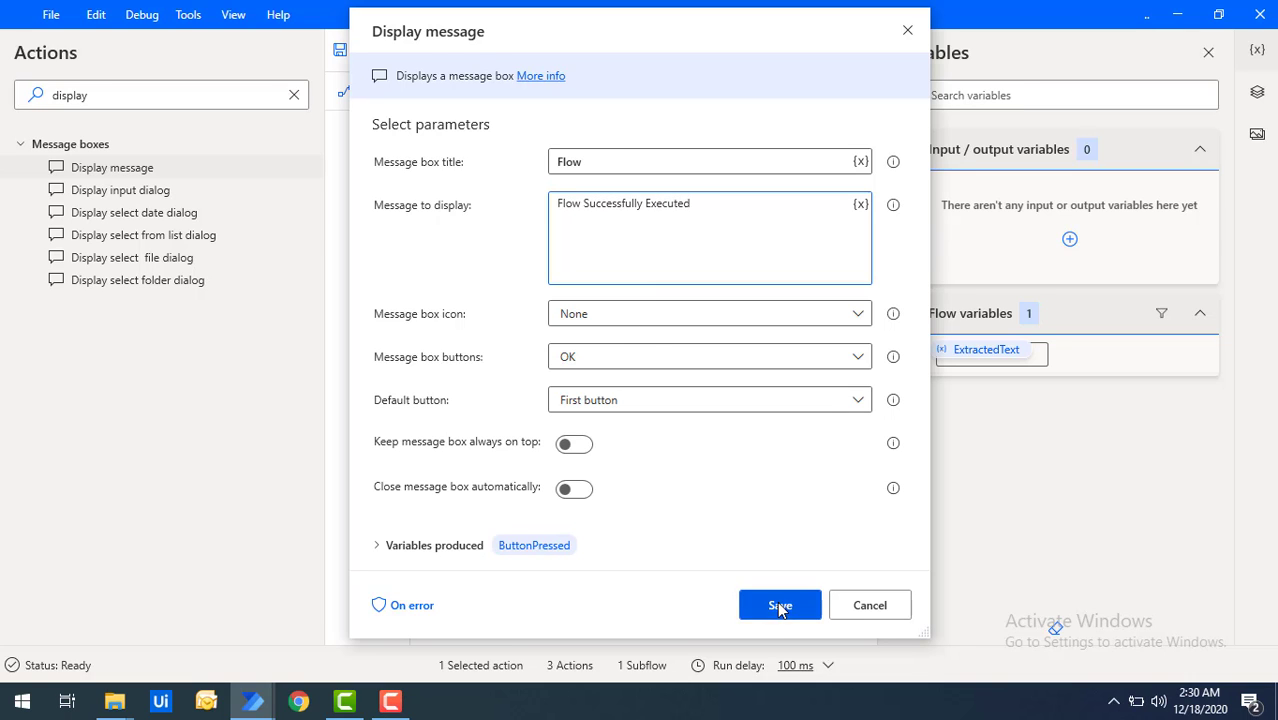
click(779, 605)
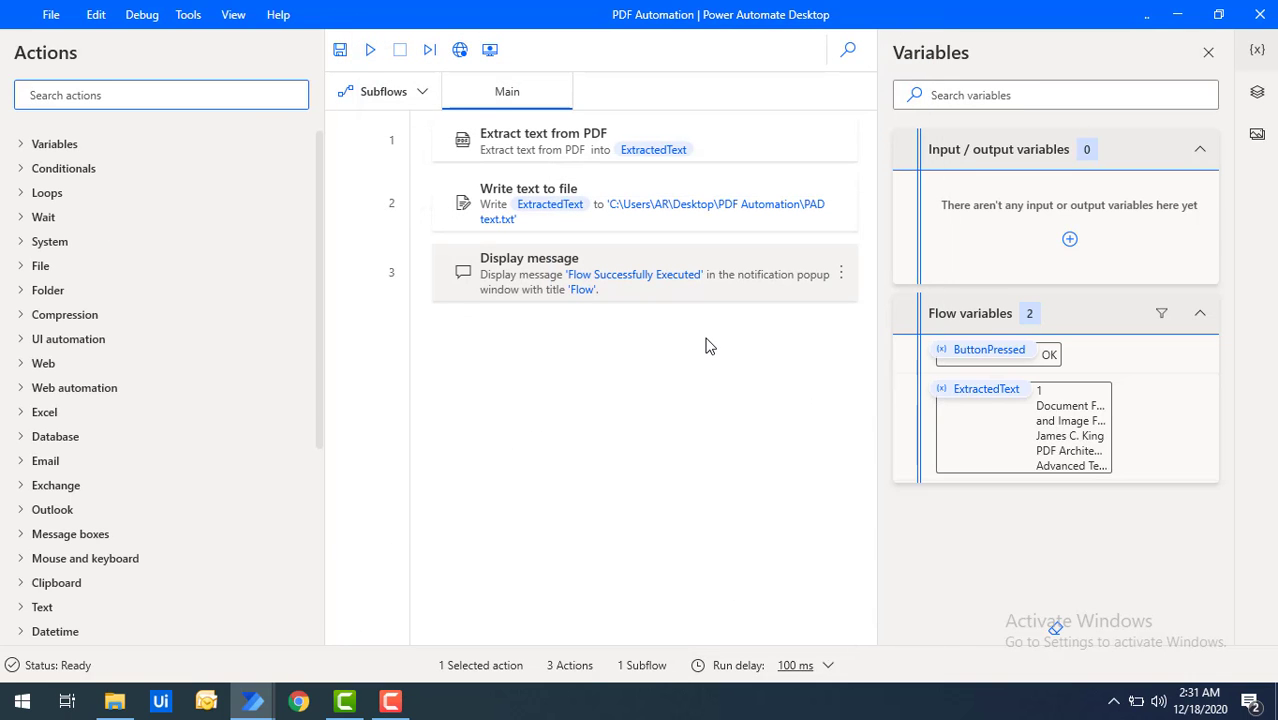
Step: Open PDF Automation in a restored File Explorer window on the right, then select step 2
click(115, 704)
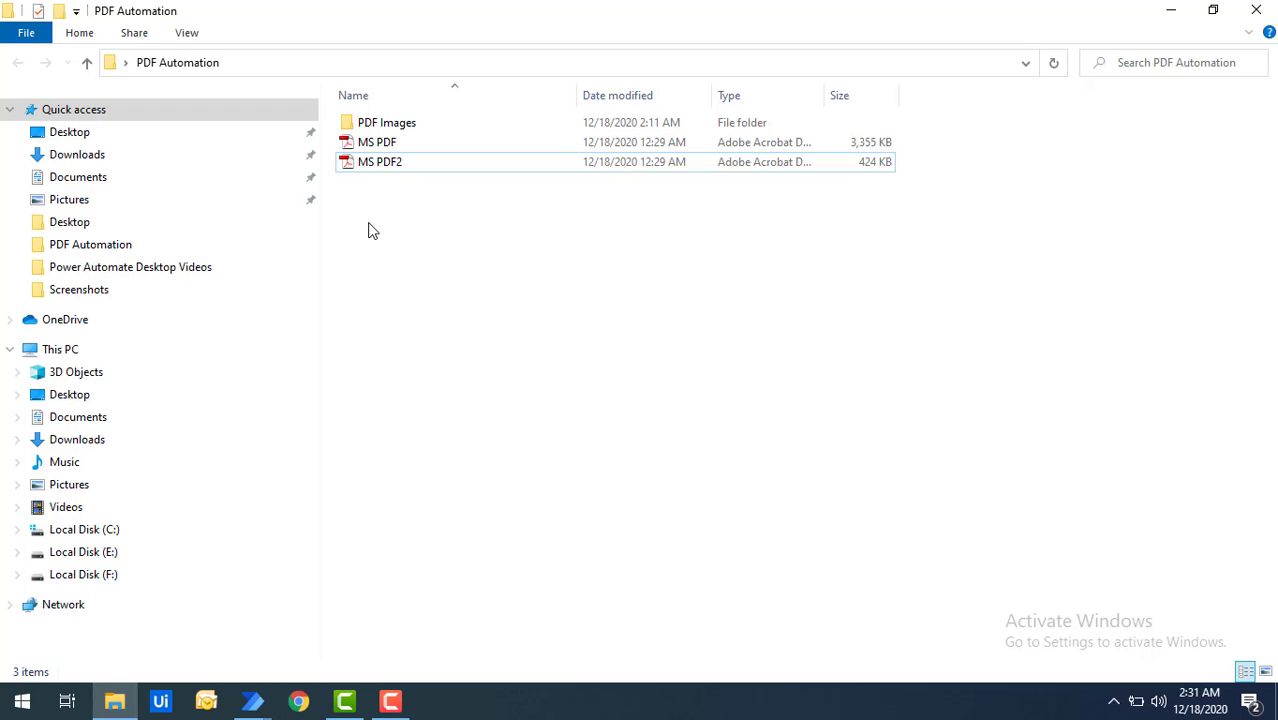
click(1218, 22)
drag(500, 40, 1172, 70)
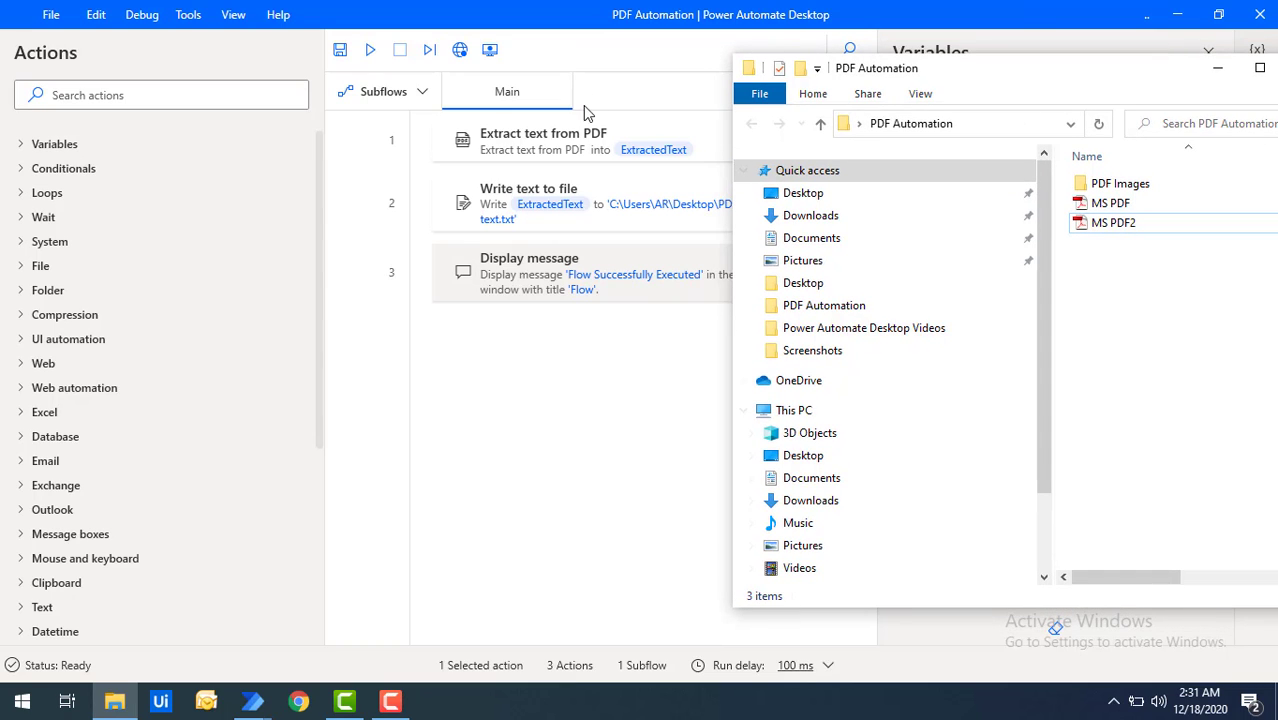
click(560, 215)
Step: Run the flow, then select the newly created PAD text file in PDF Automation
click(370, 49)
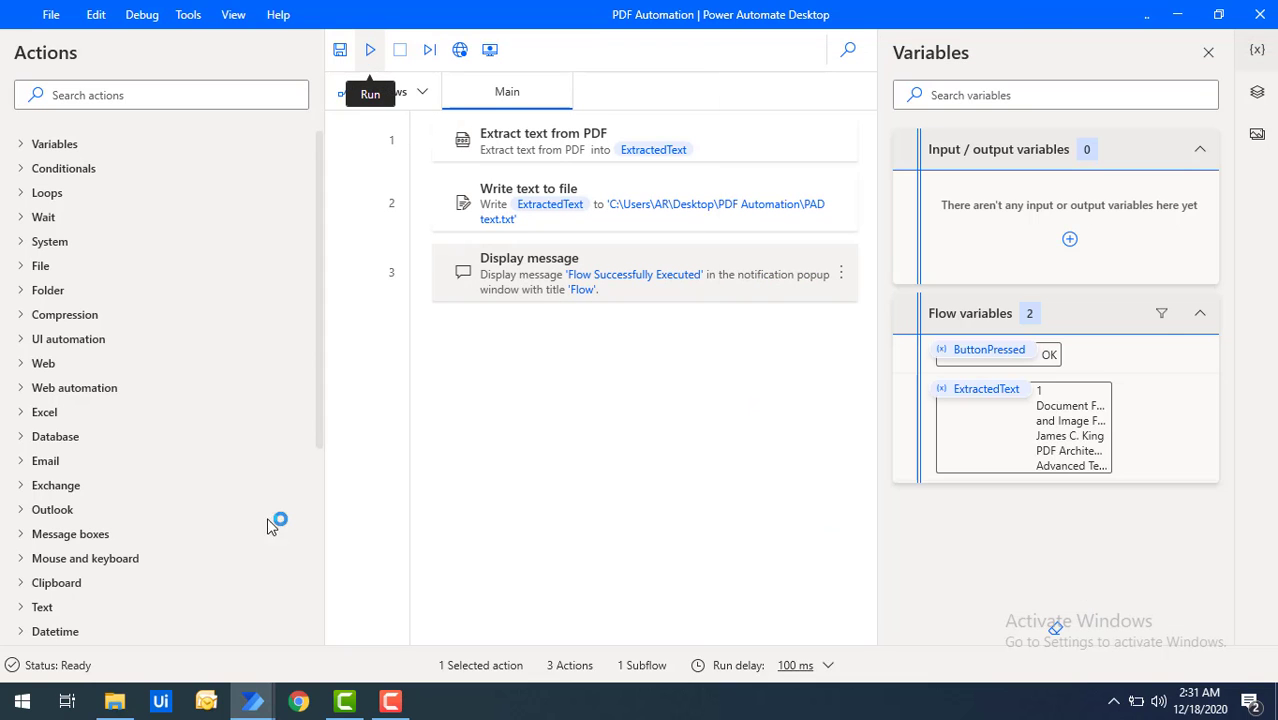
click(114, 701)
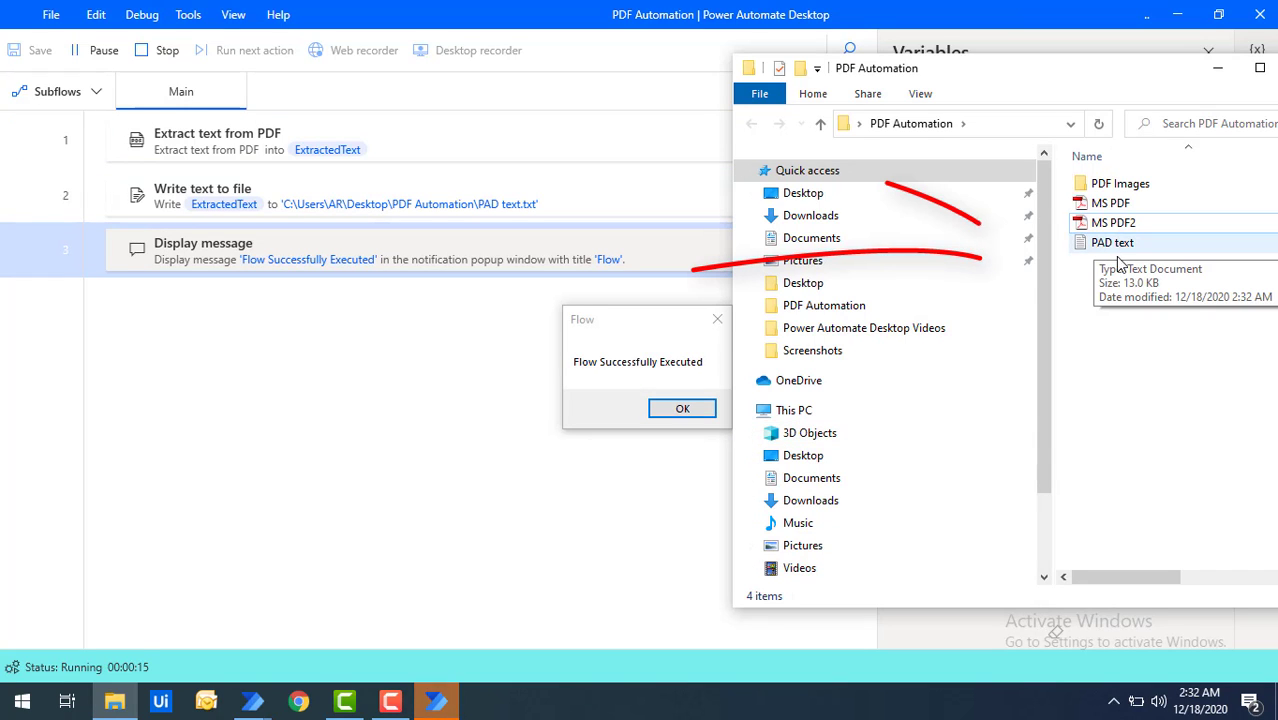
mouse_move(1107, 247)
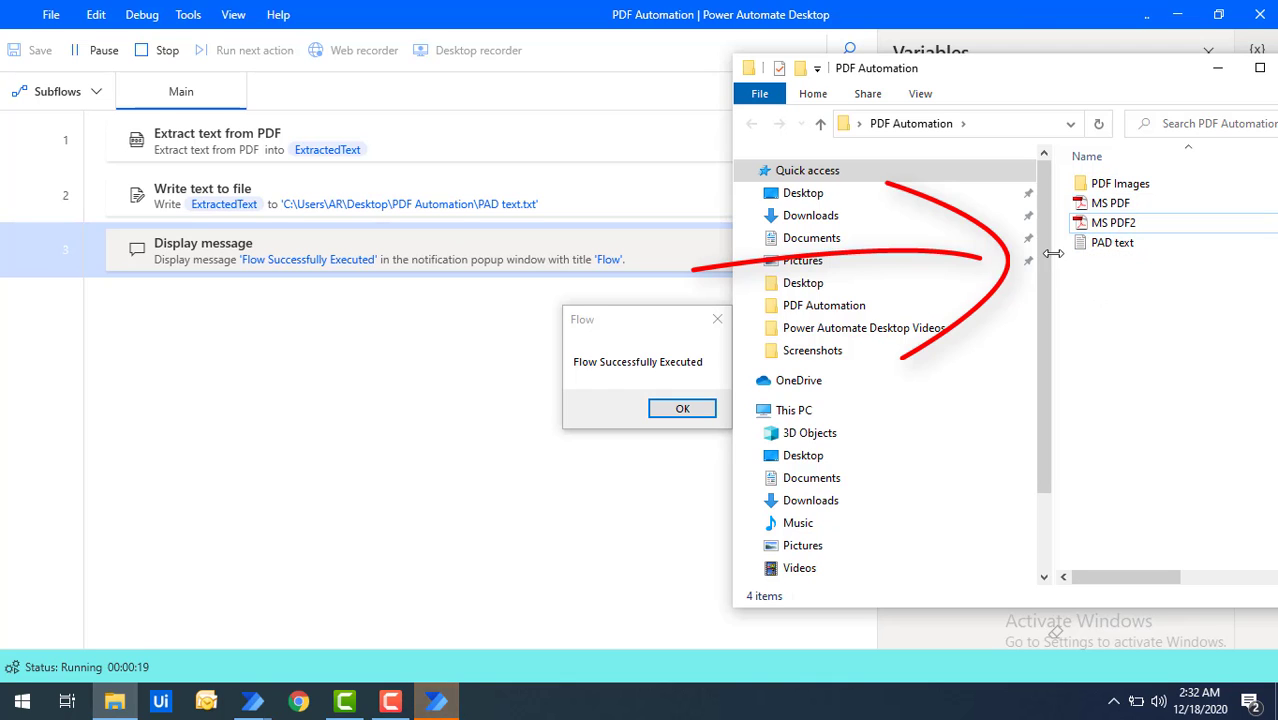
drag(1052, 253, 965, 255)
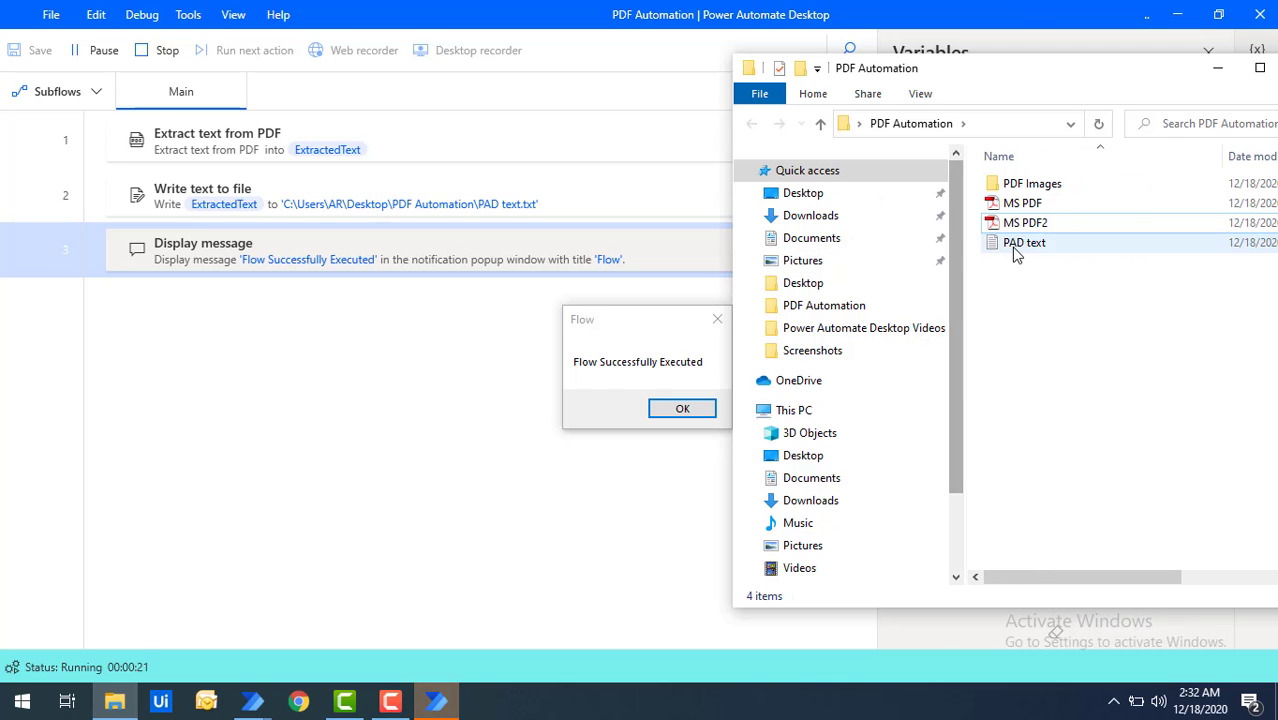
mouse_move(1016, 255)
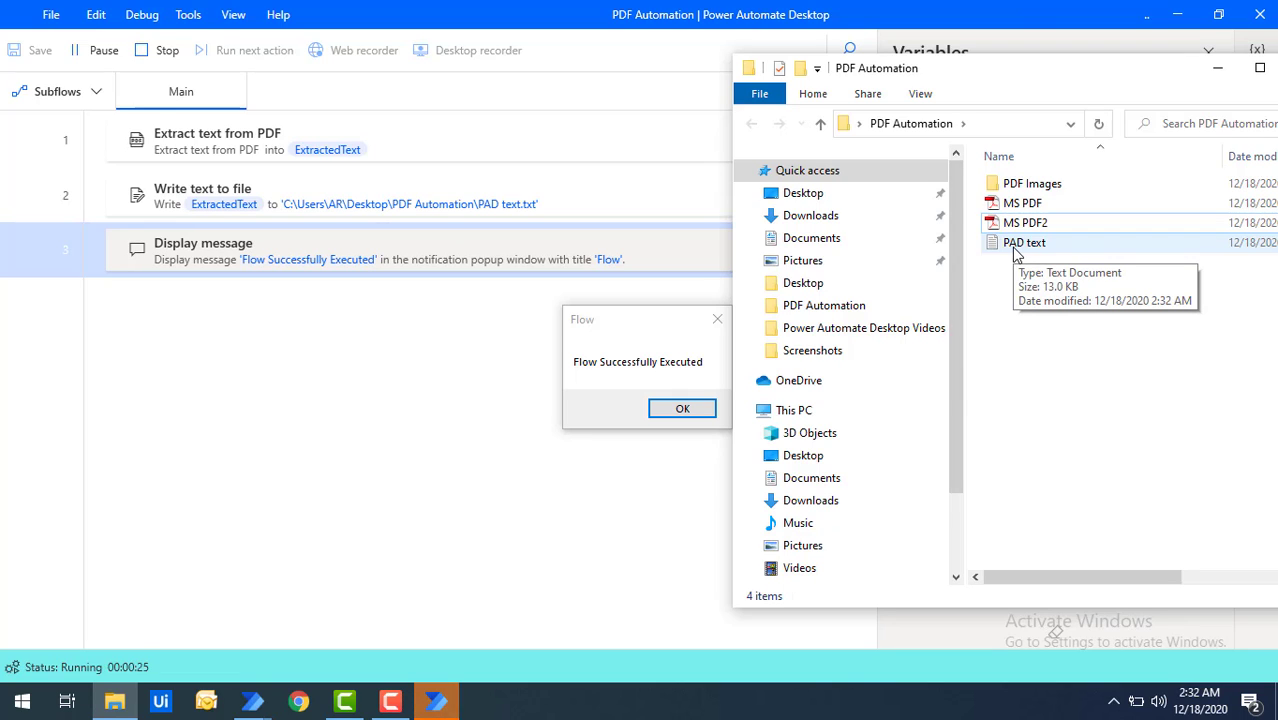
click(1016, 255)
Step: Open PAD text in maximized Notepad, scroll through the extracted text, and return to File Explorer
double_click(1016, 255)
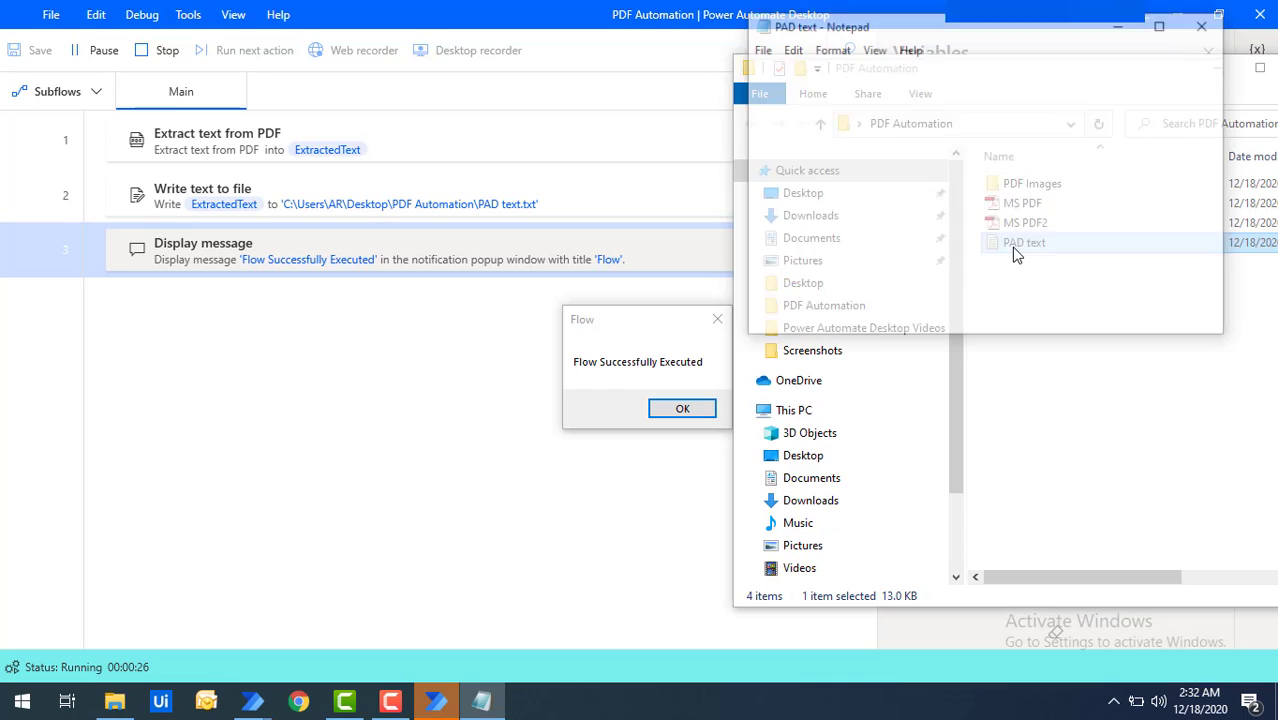
click(1163, 28)
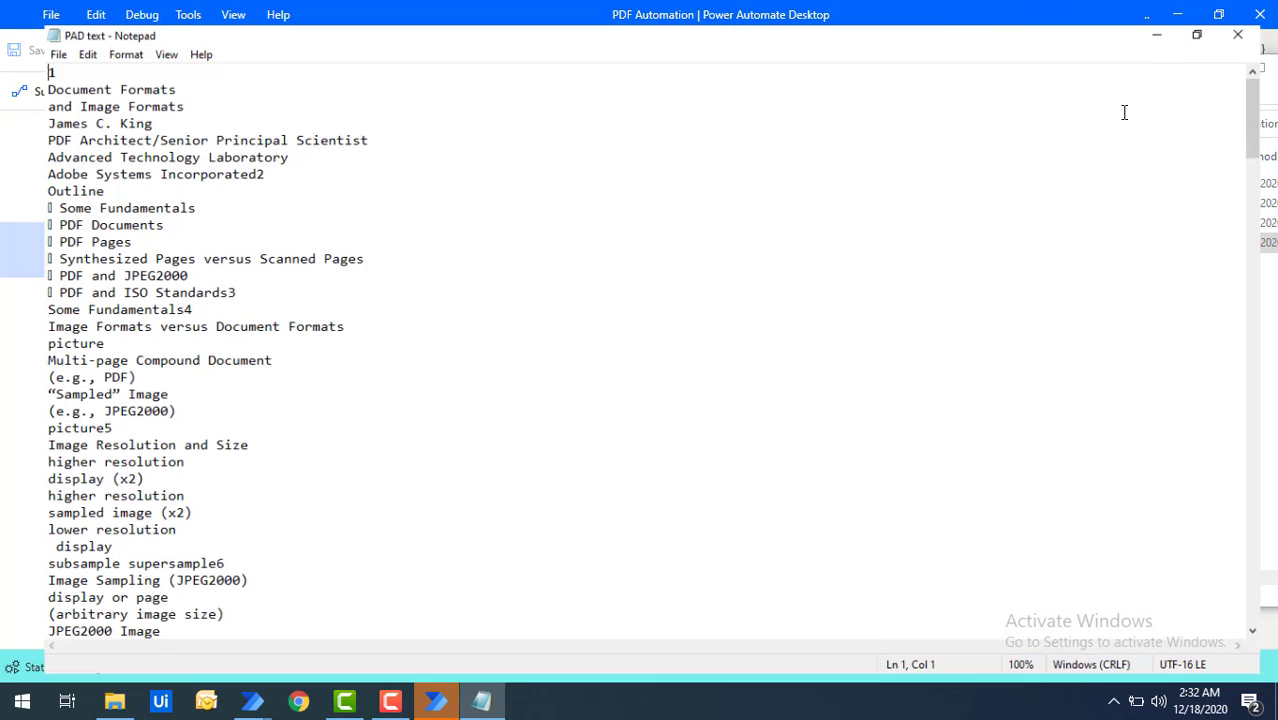
scroll(648, 366, down, 12)
scroll(648, 366, down, 20)
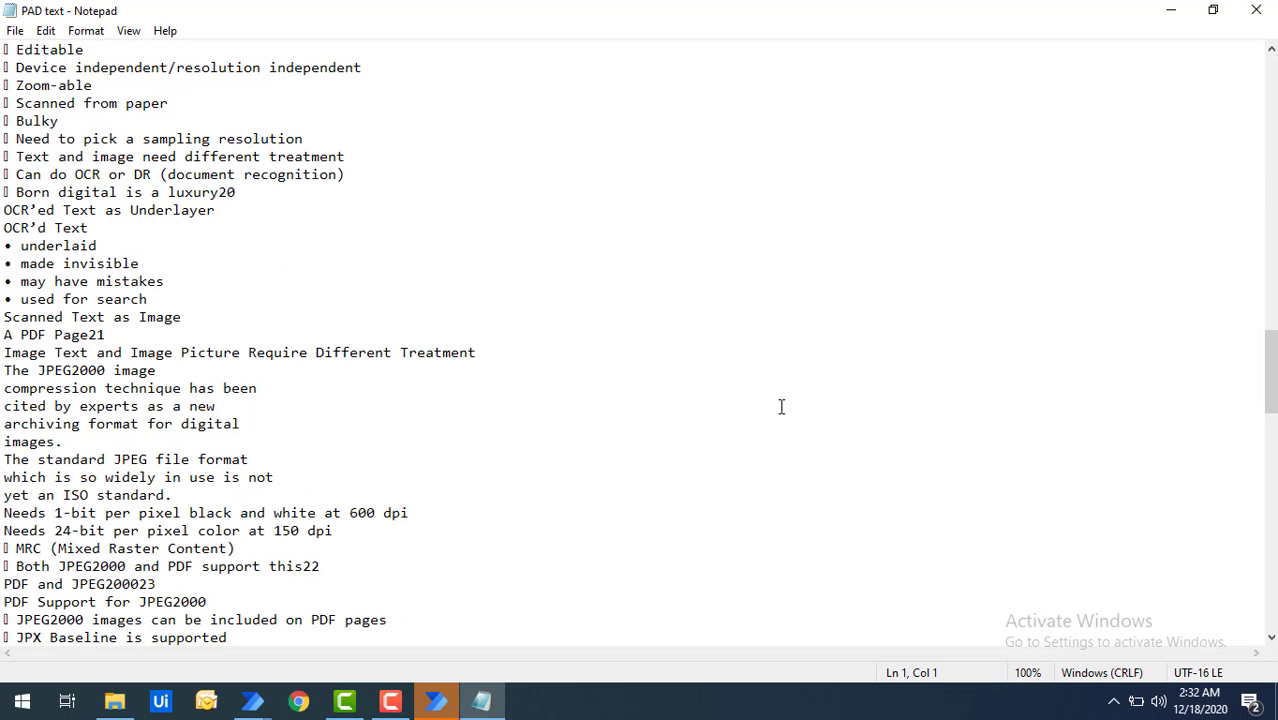
key(alt+Tab)
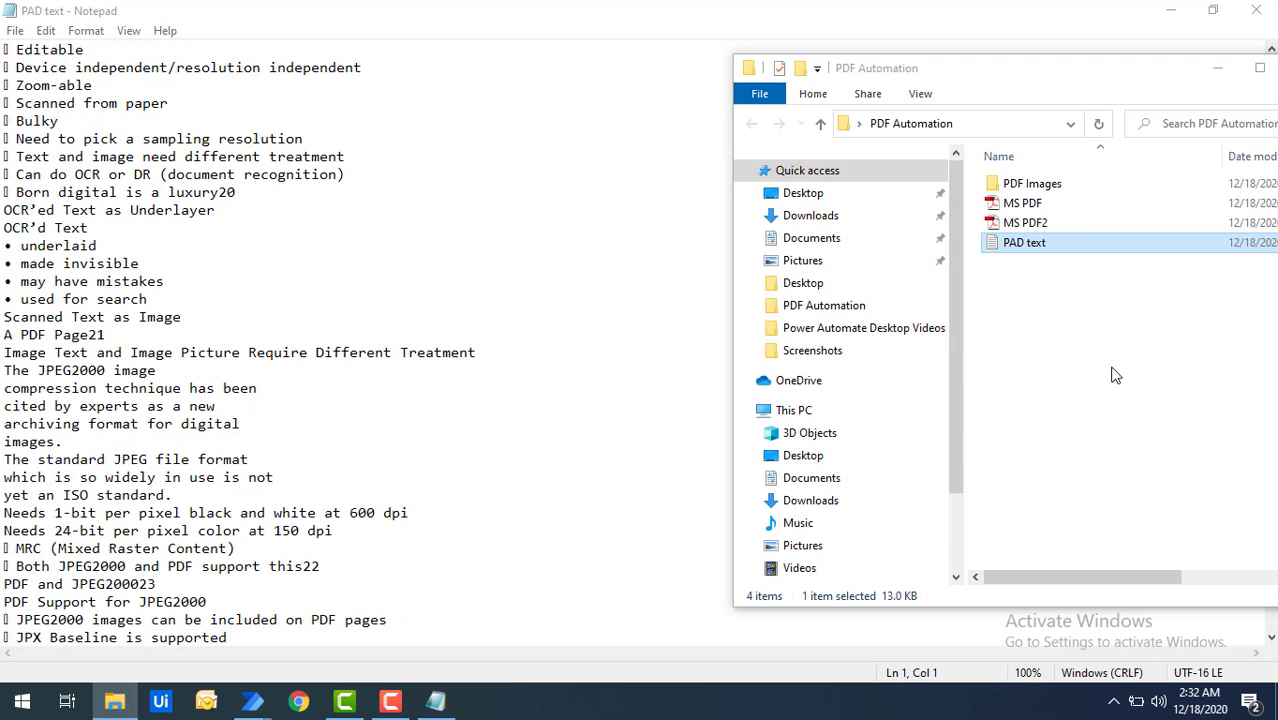
Step: Open MS PDF, compare its 'Document Formats and Image Formats' title with Notepad, then return to the flow
click(1040, 206)
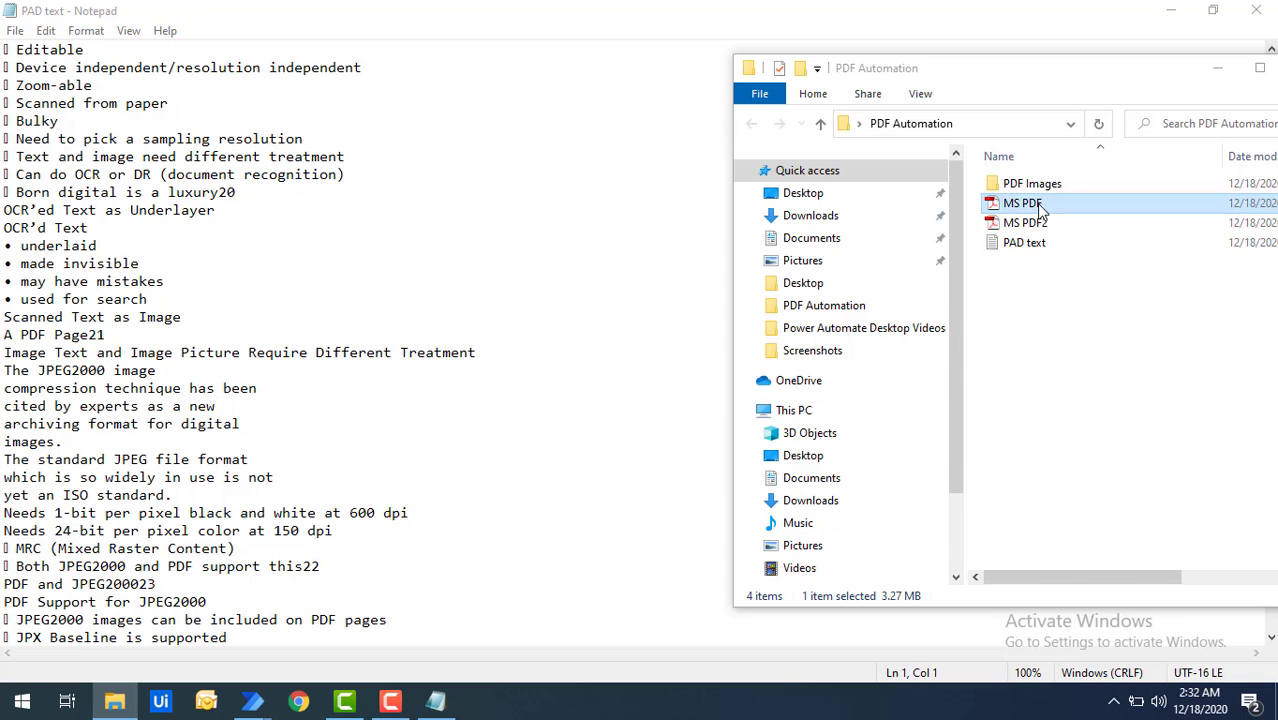
double_click(1040, 206)
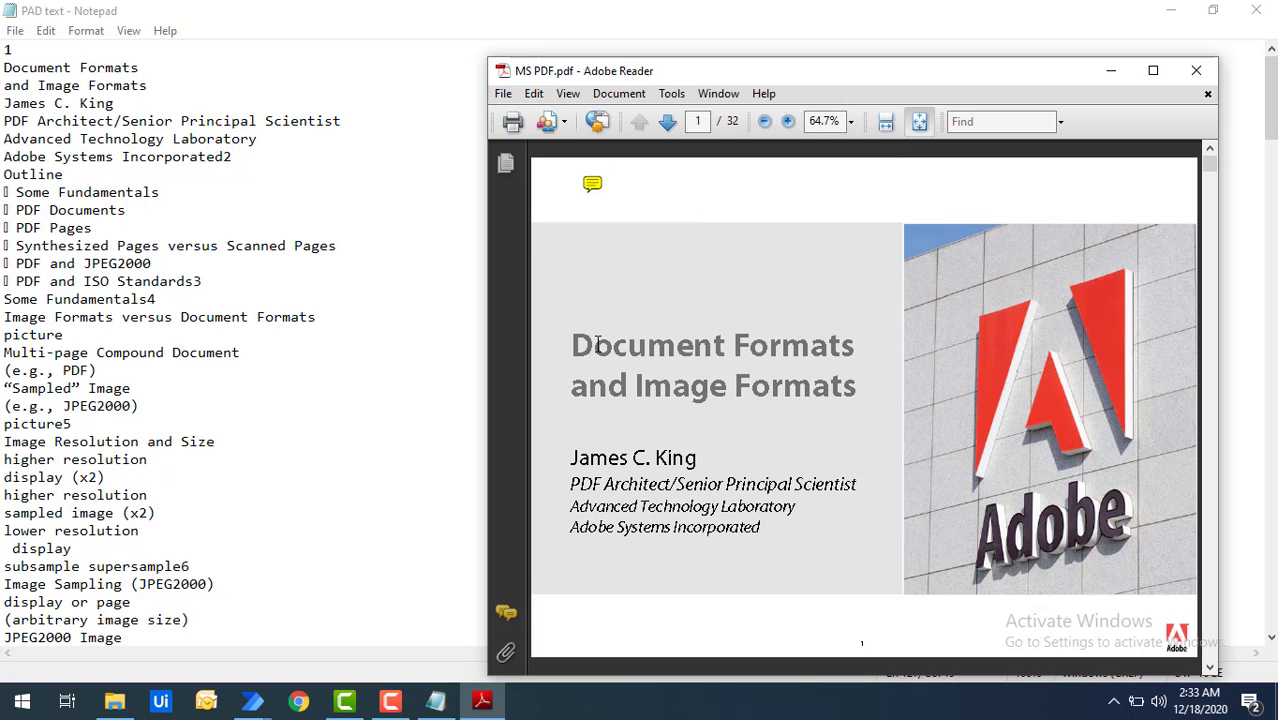
triple_click(650, 350)
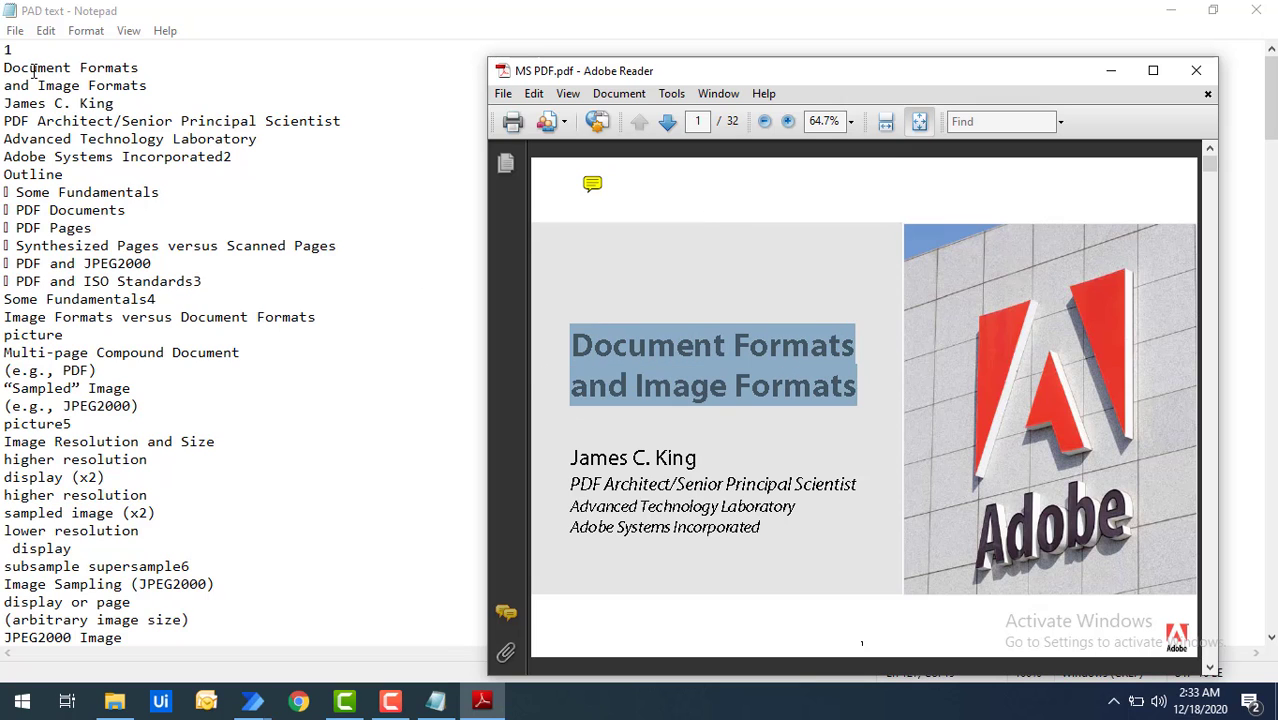
drag(2, 68, 157, 86)
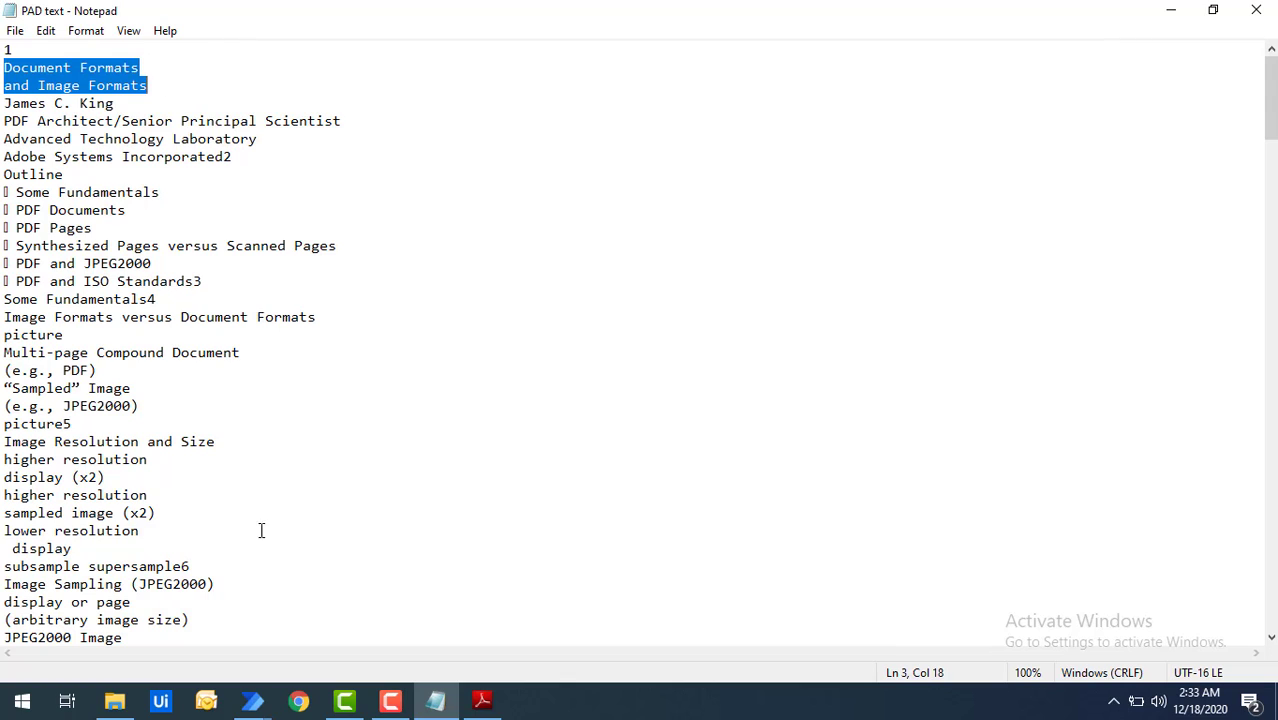
click(482, 701)
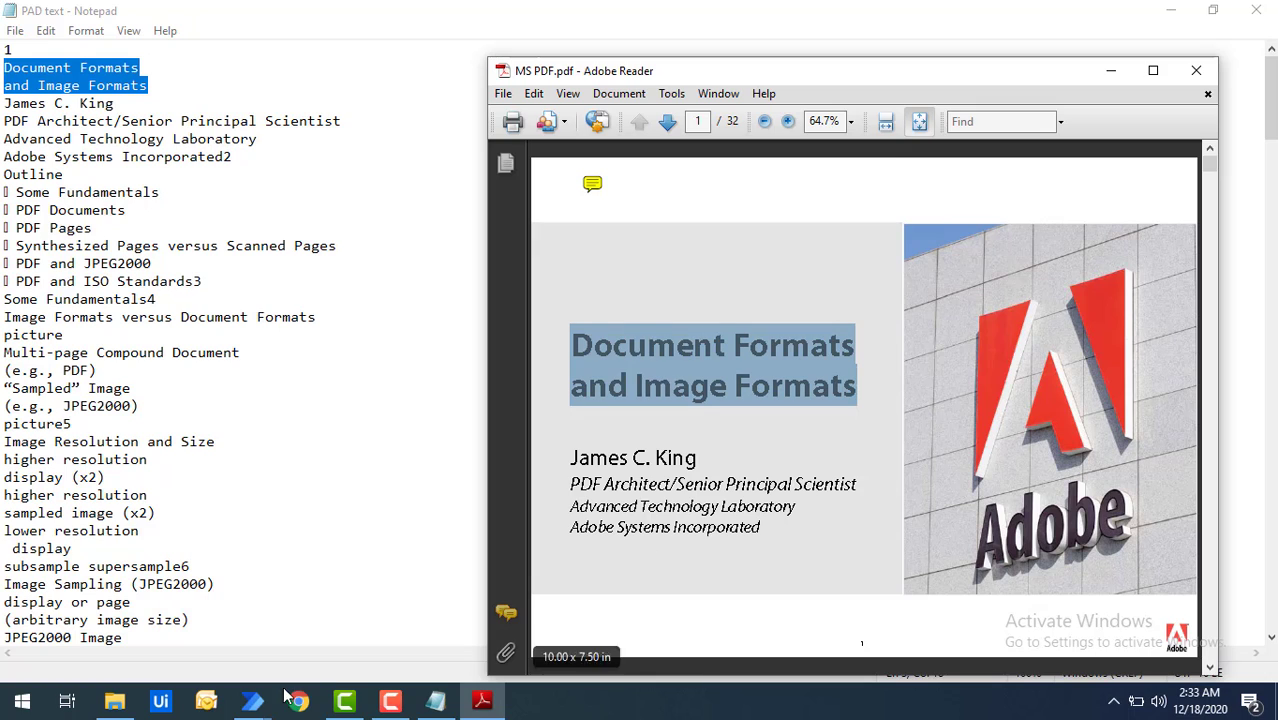
mouse_move(257, 704)
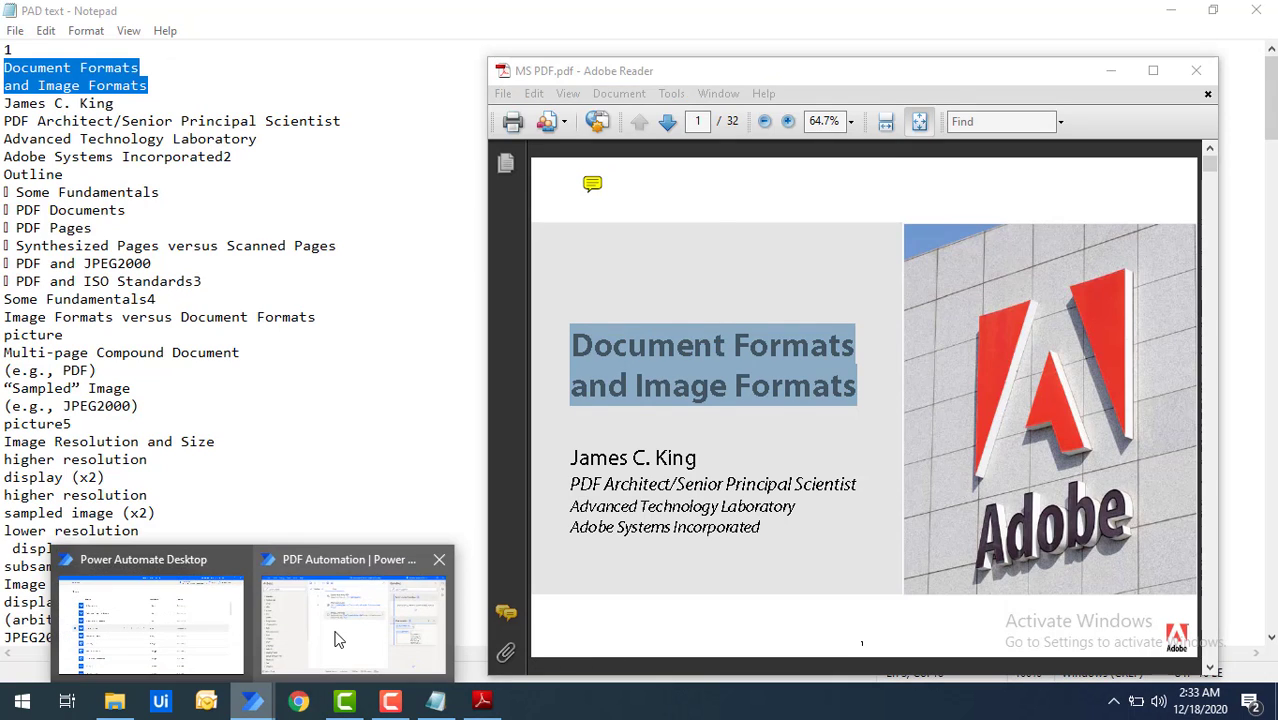
click(336, 630)
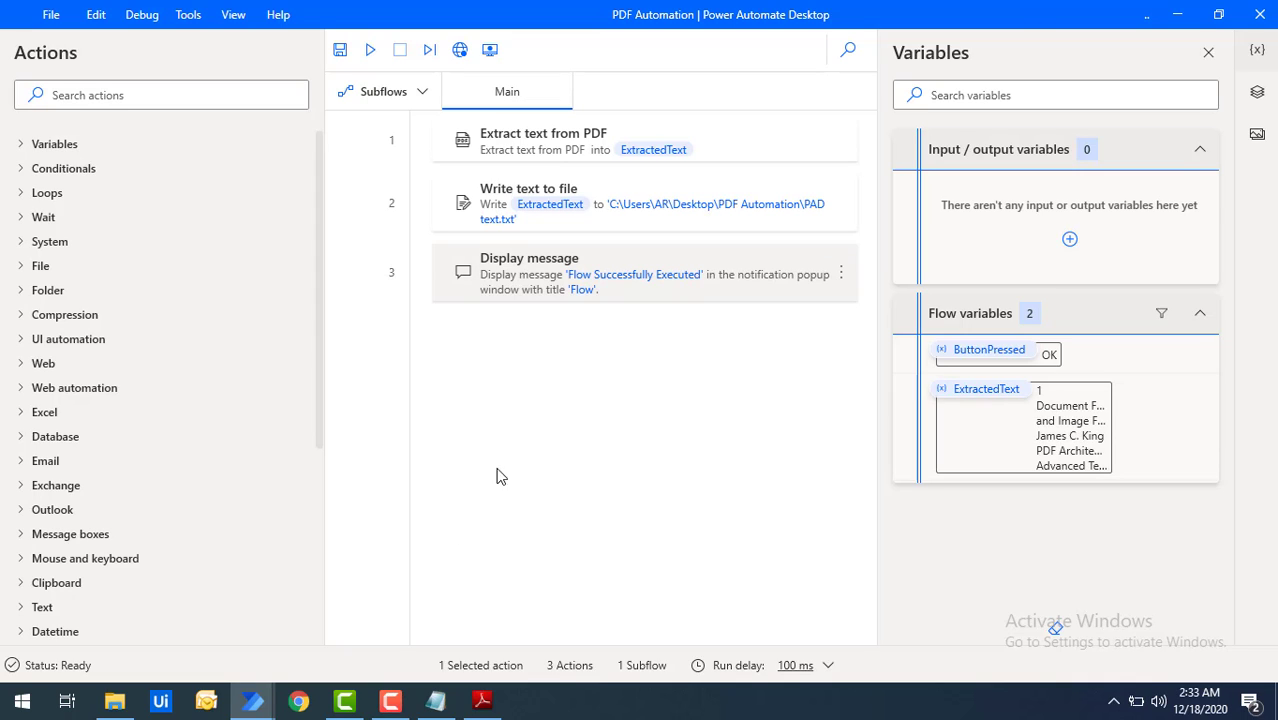
Step: Set the Extract text from PDF step to extract a single page, page number 1
click(595, 155)
double_click(595, 155)
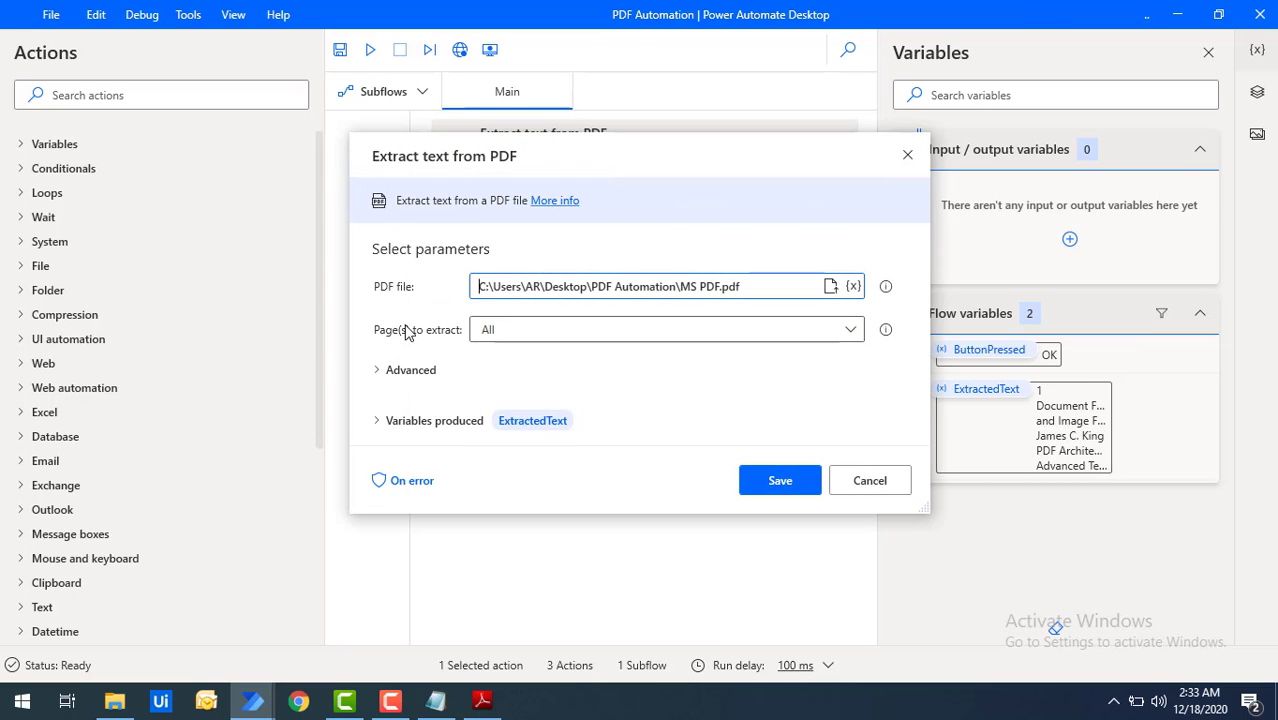
click(506, 332)
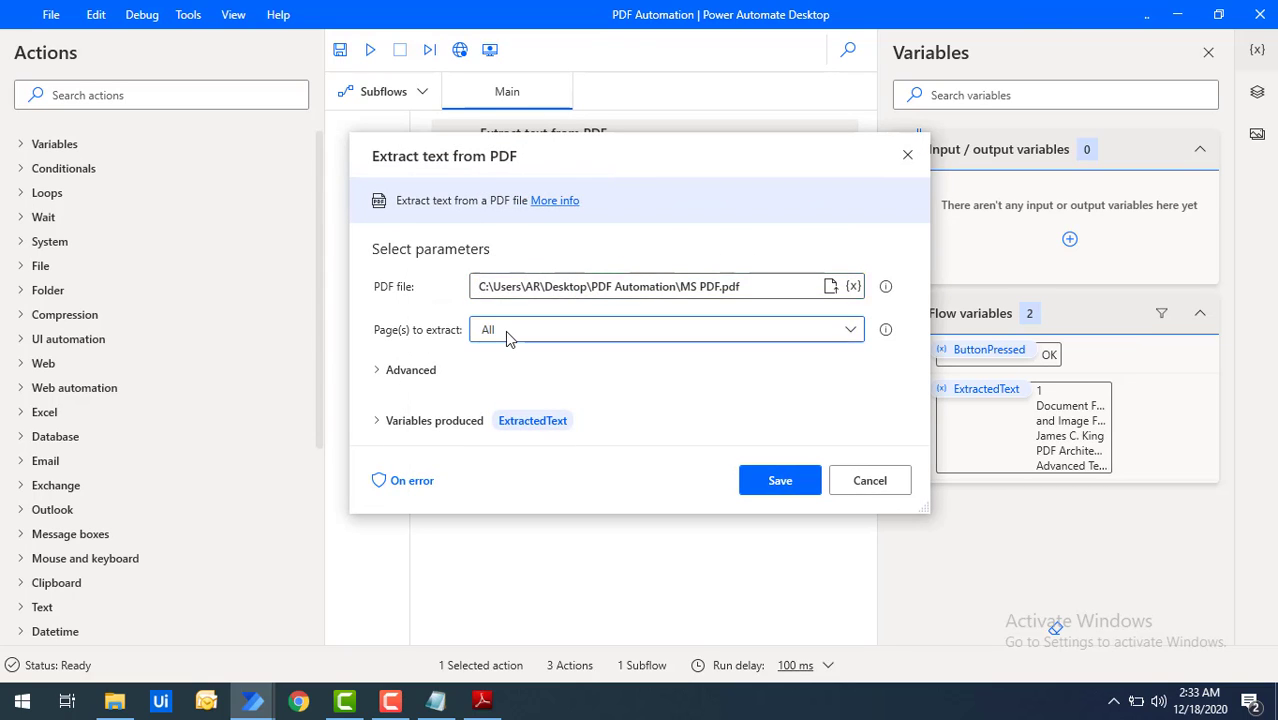
click(500, 386)
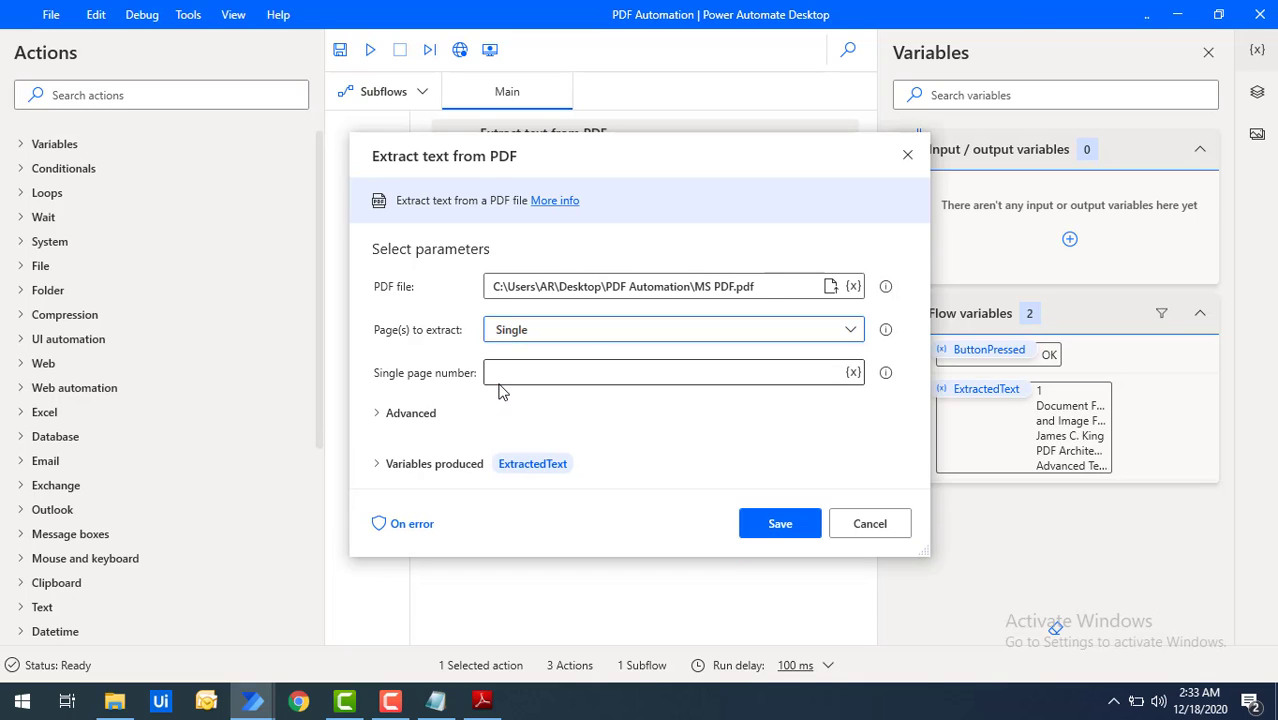
click(517, 373)
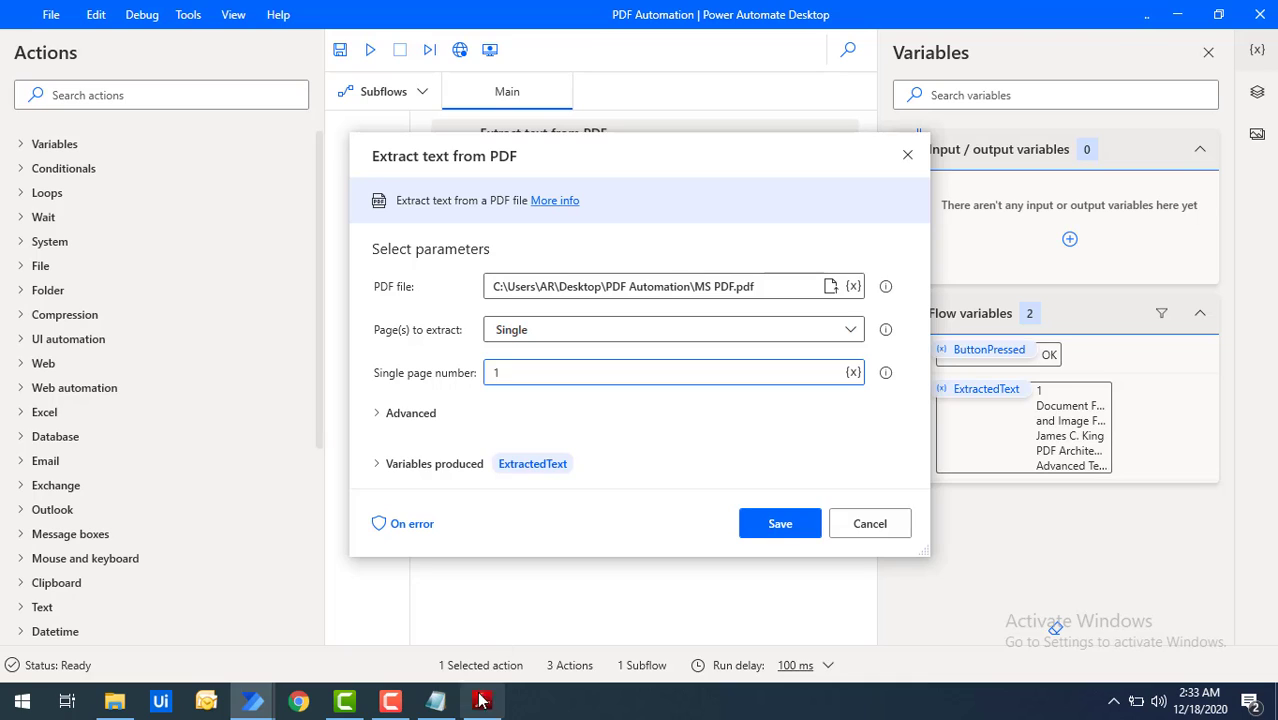
click(780, 523)
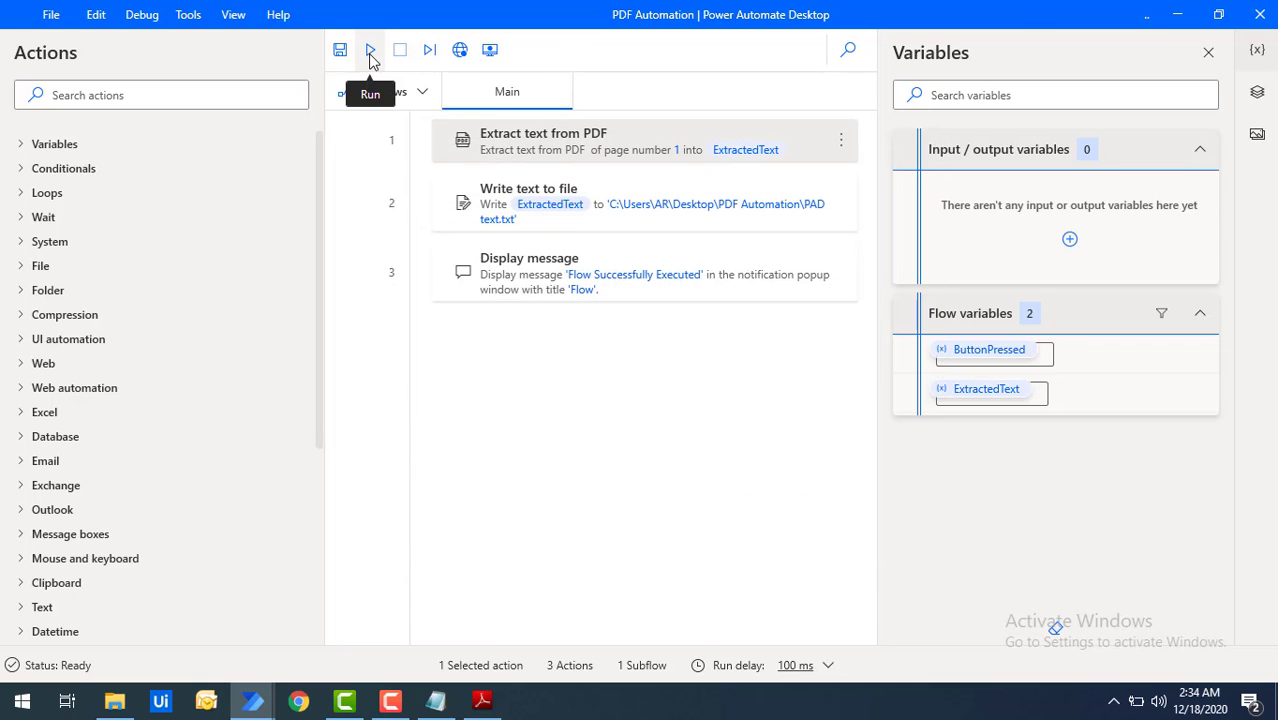
Step: Rerun the flow and check that PAD text.txt holds only page 1's title-slide text
click(114, 700)
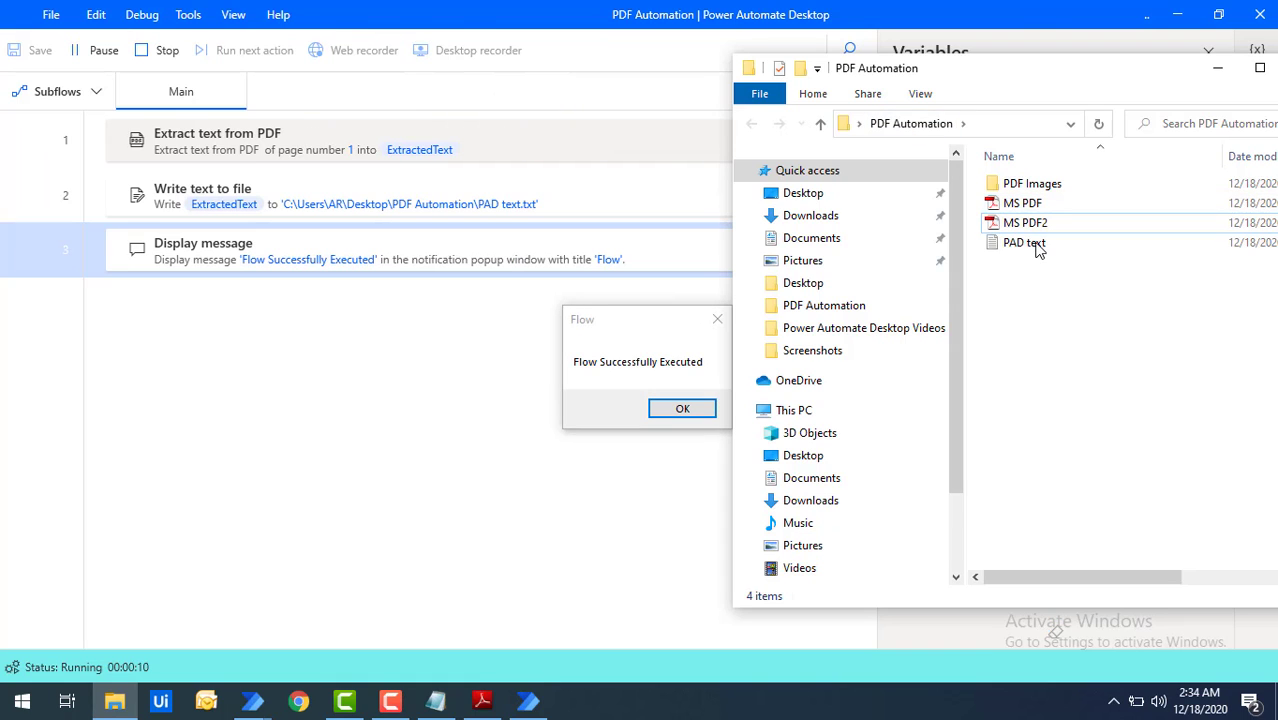
double_click(1024, 243)
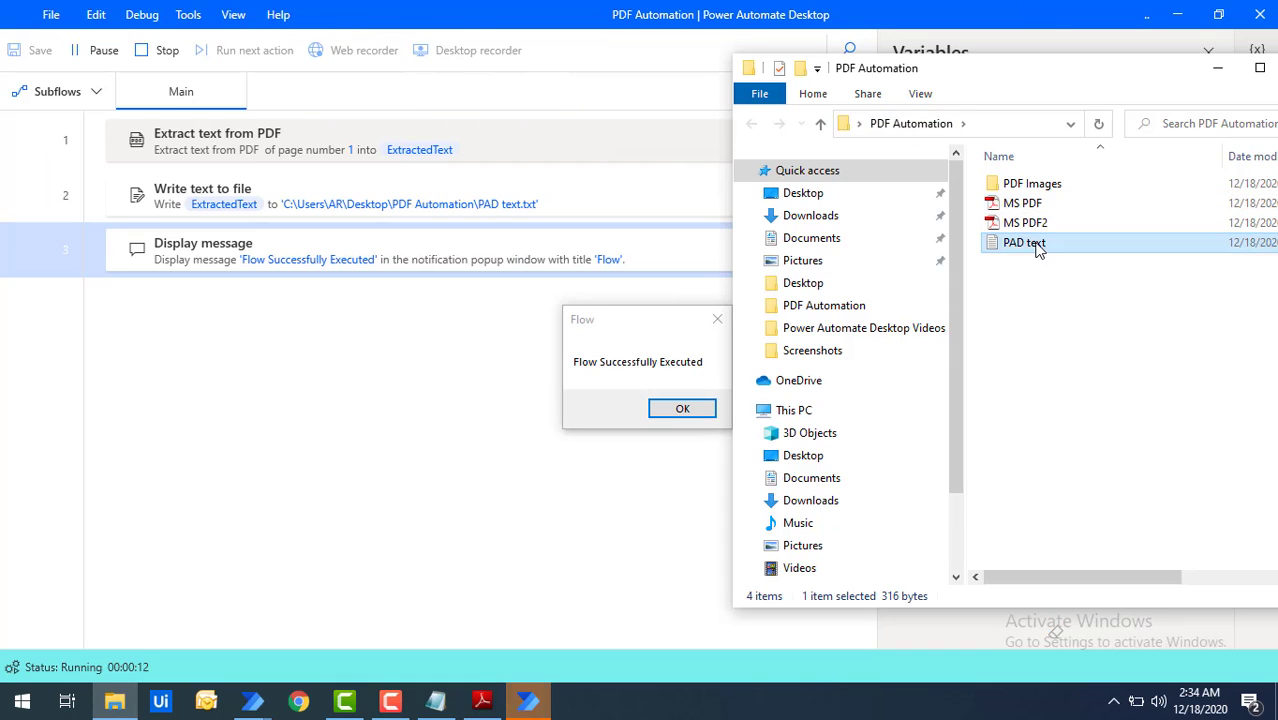
drag(978, 176, 738, 67)
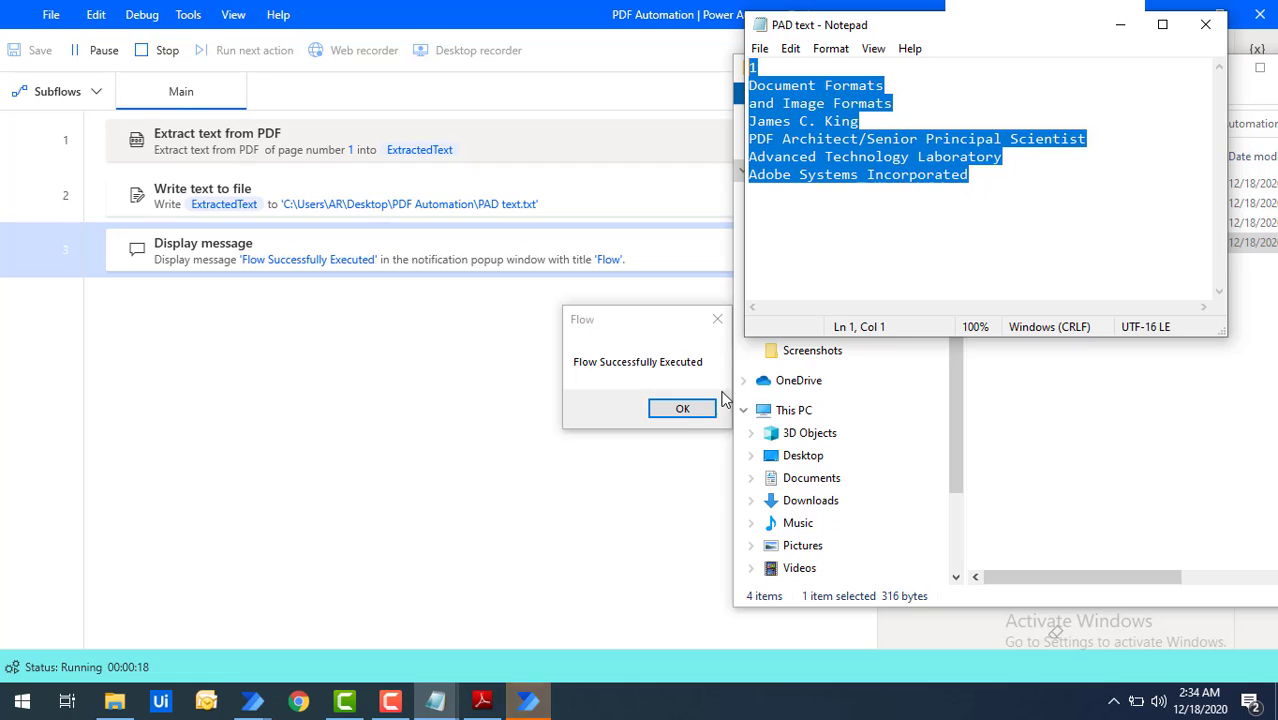
click(681, 408)
click(1207, 26)
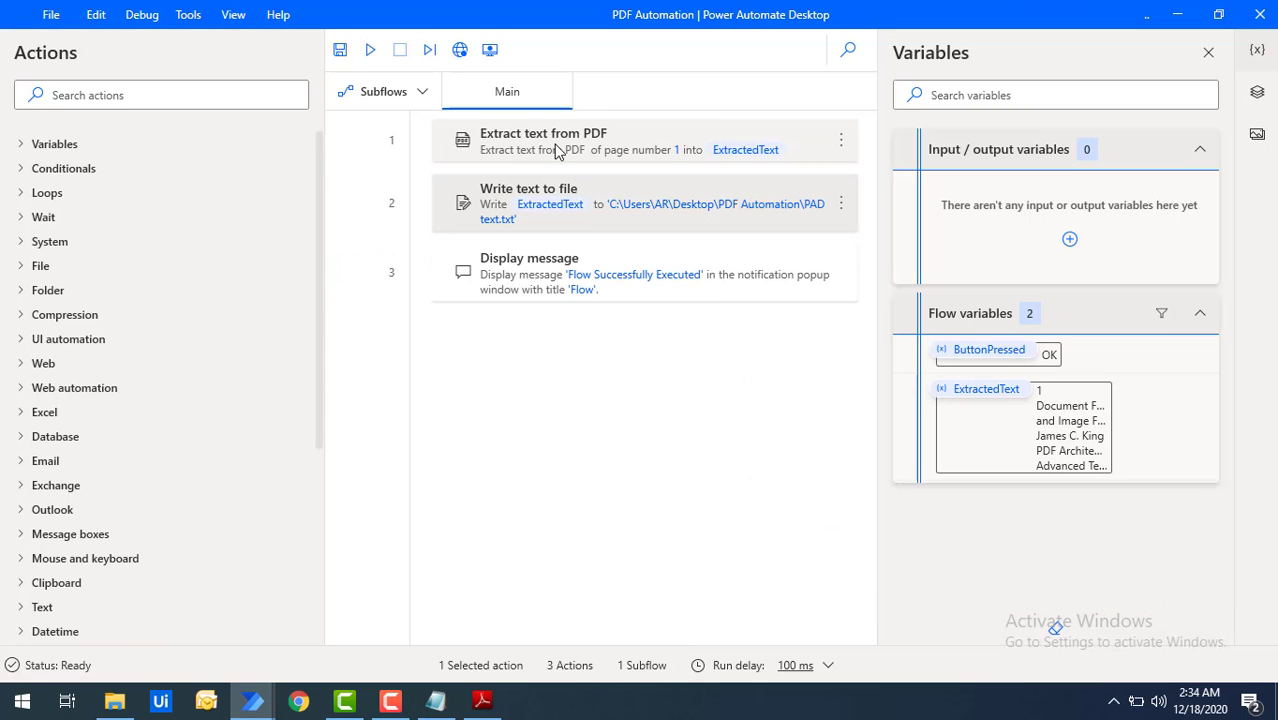
click(557, 148)
double_click(557, 148)
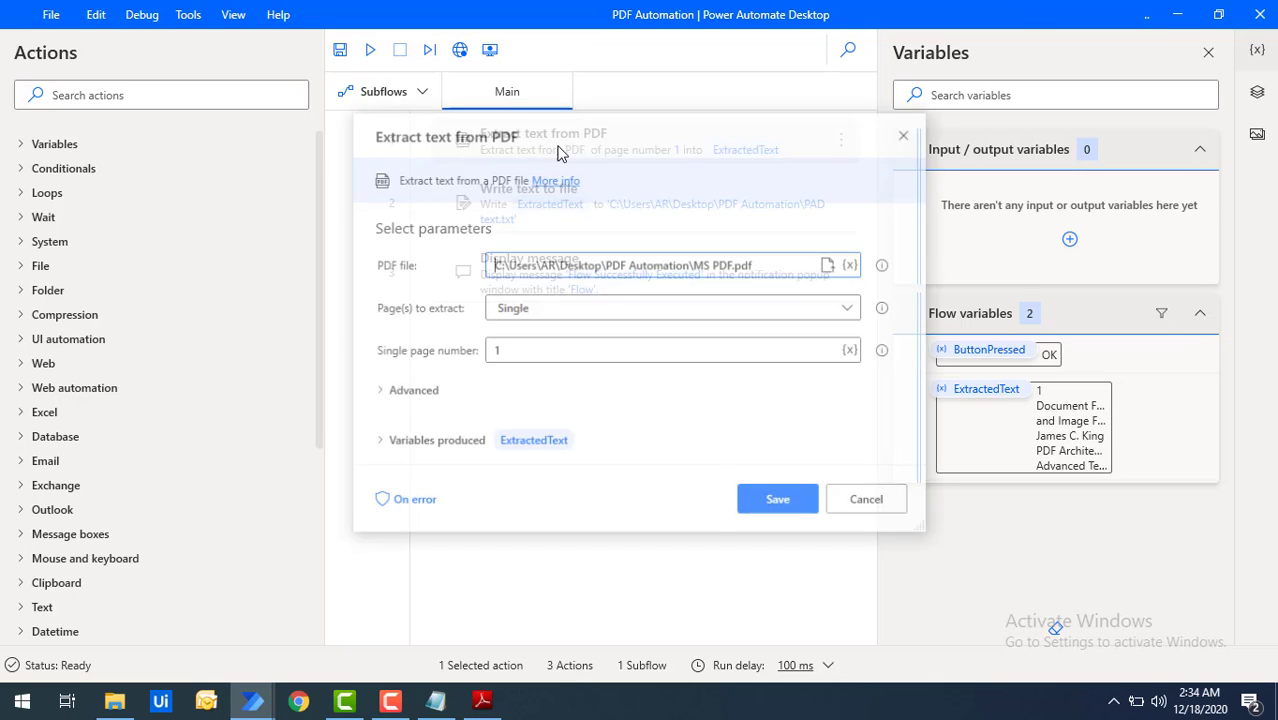
click(523, 308)
click(507, 390)
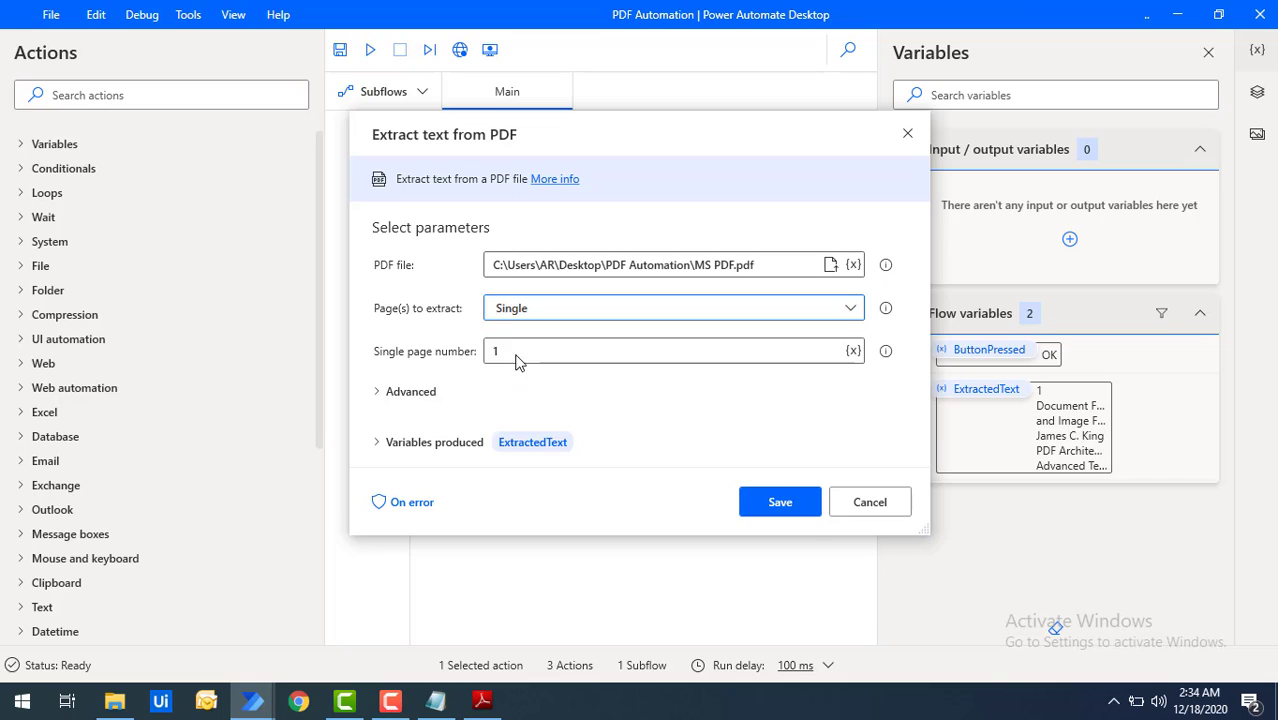
click(546, 350)
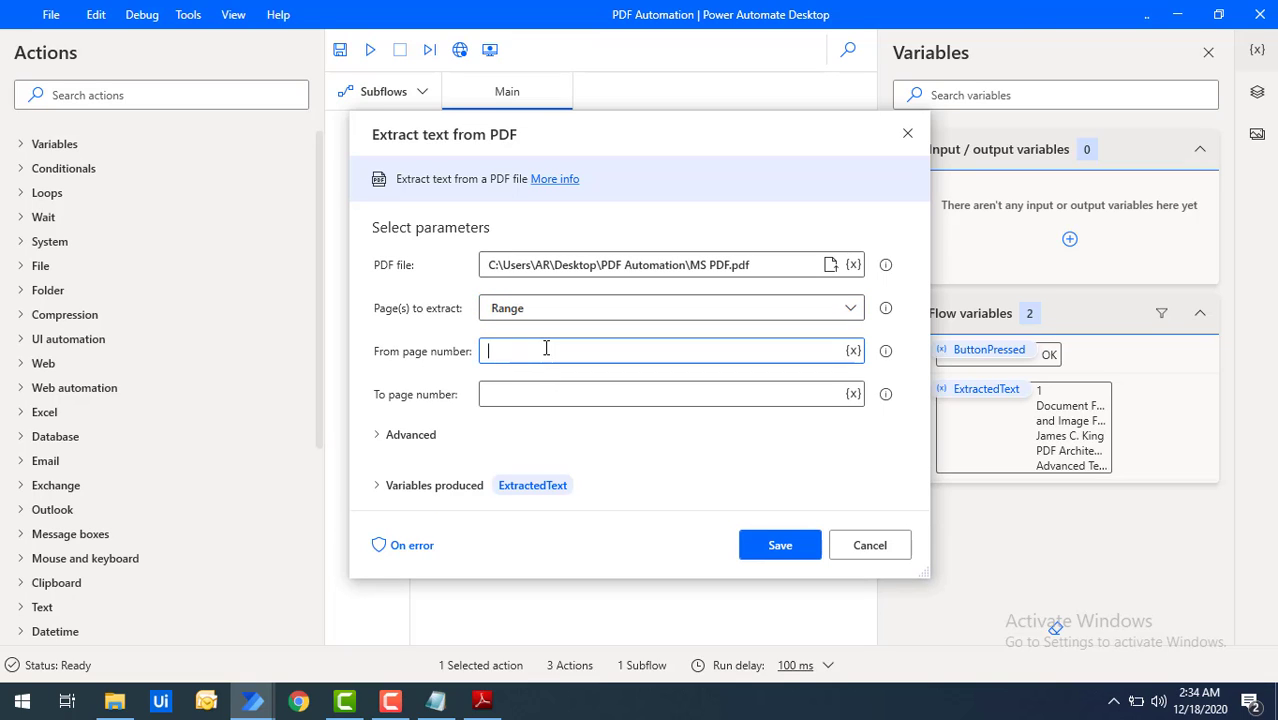
text(5)
click(514, 390)
text(10)
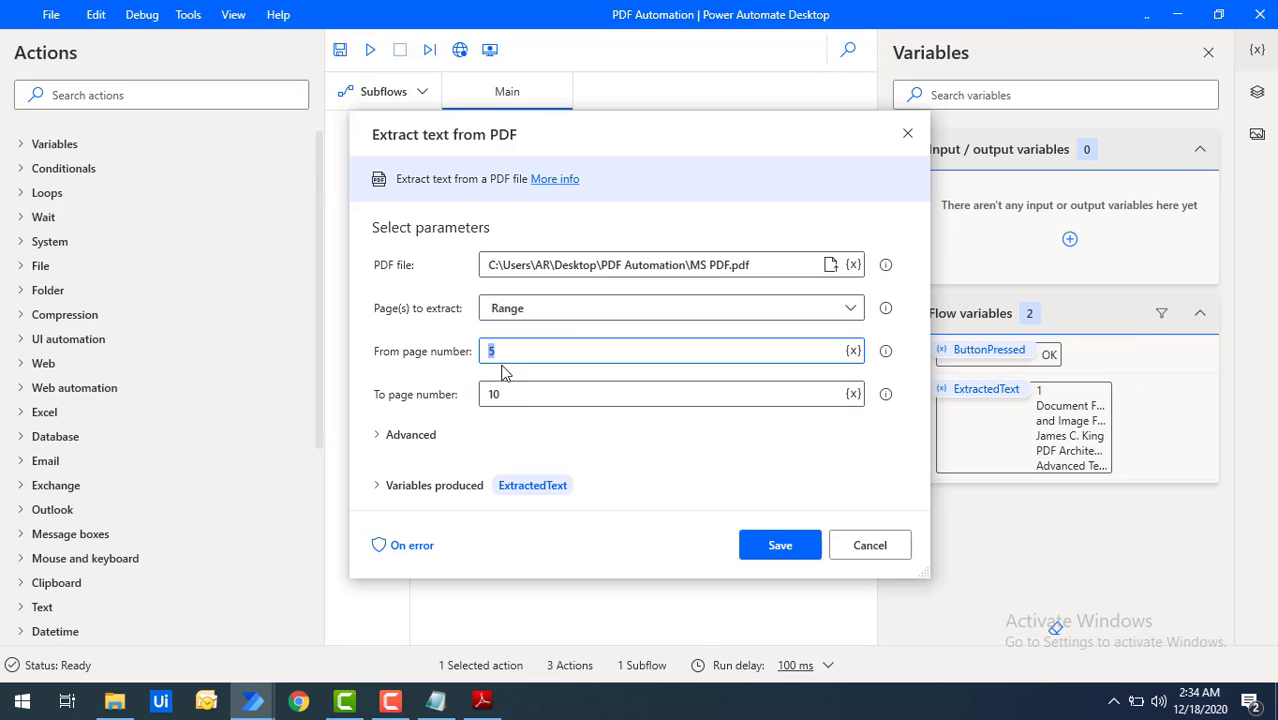
double_click(492, 393)
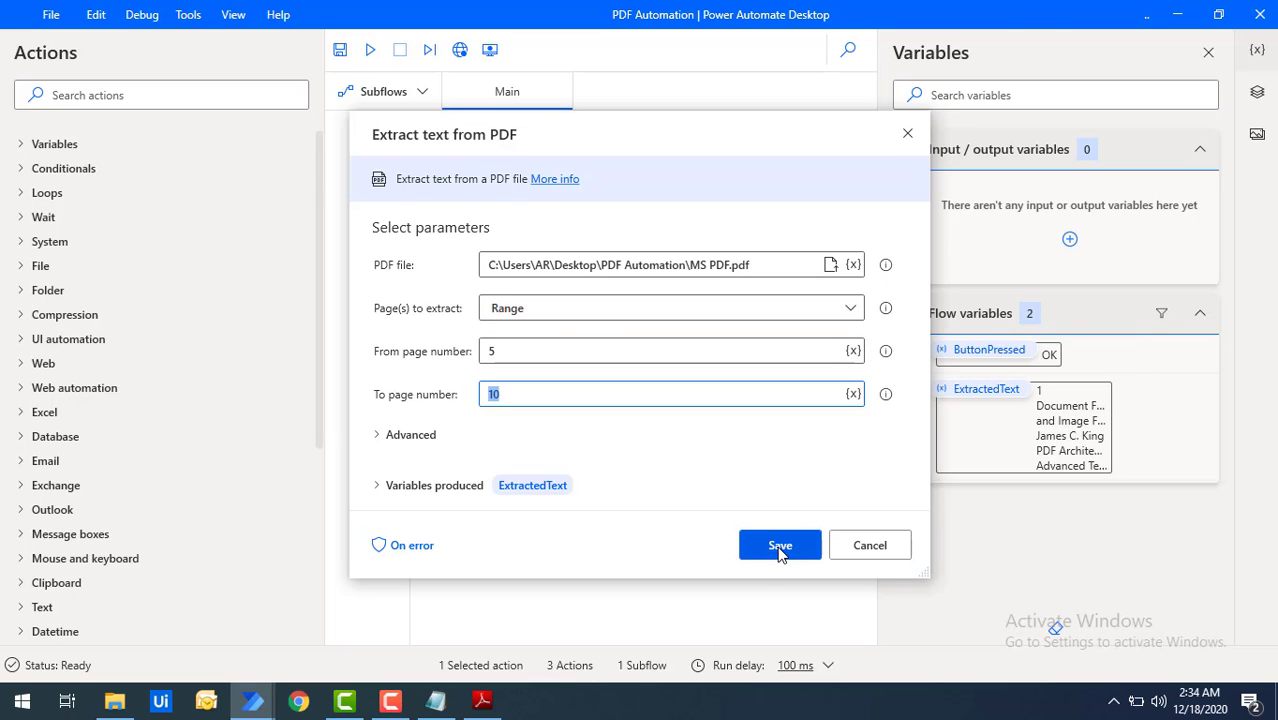
click(866, 545)
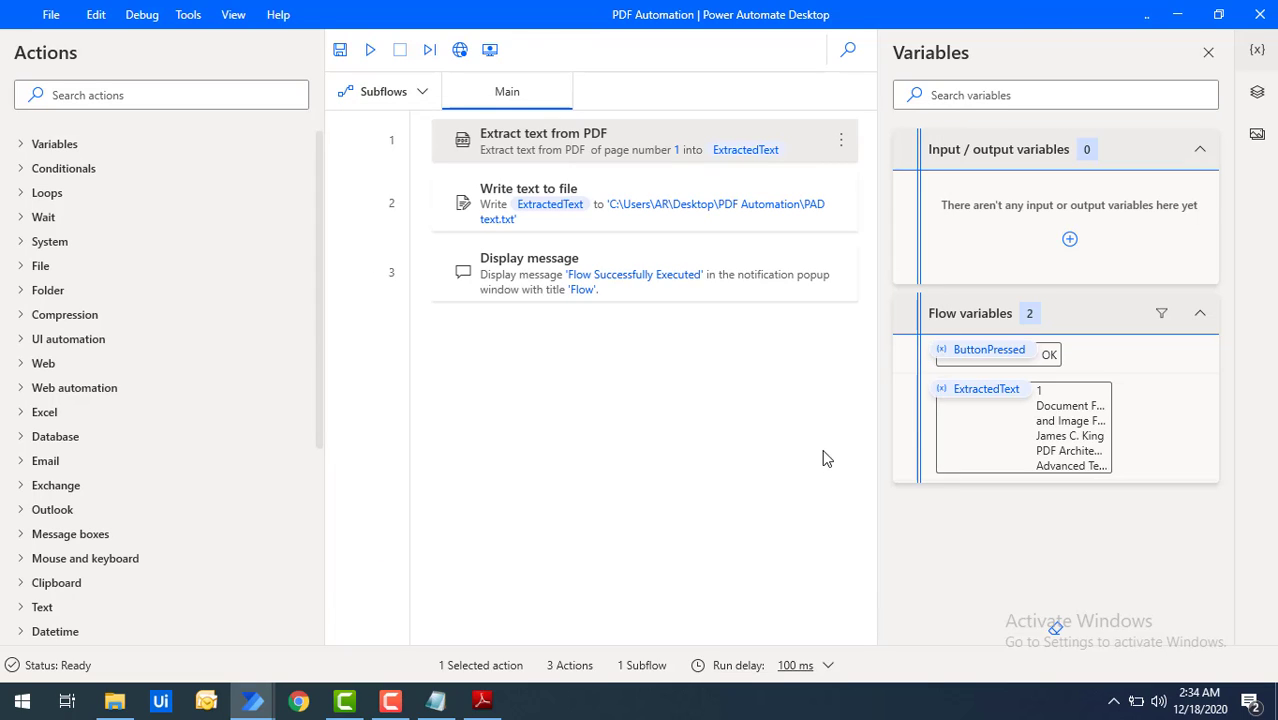